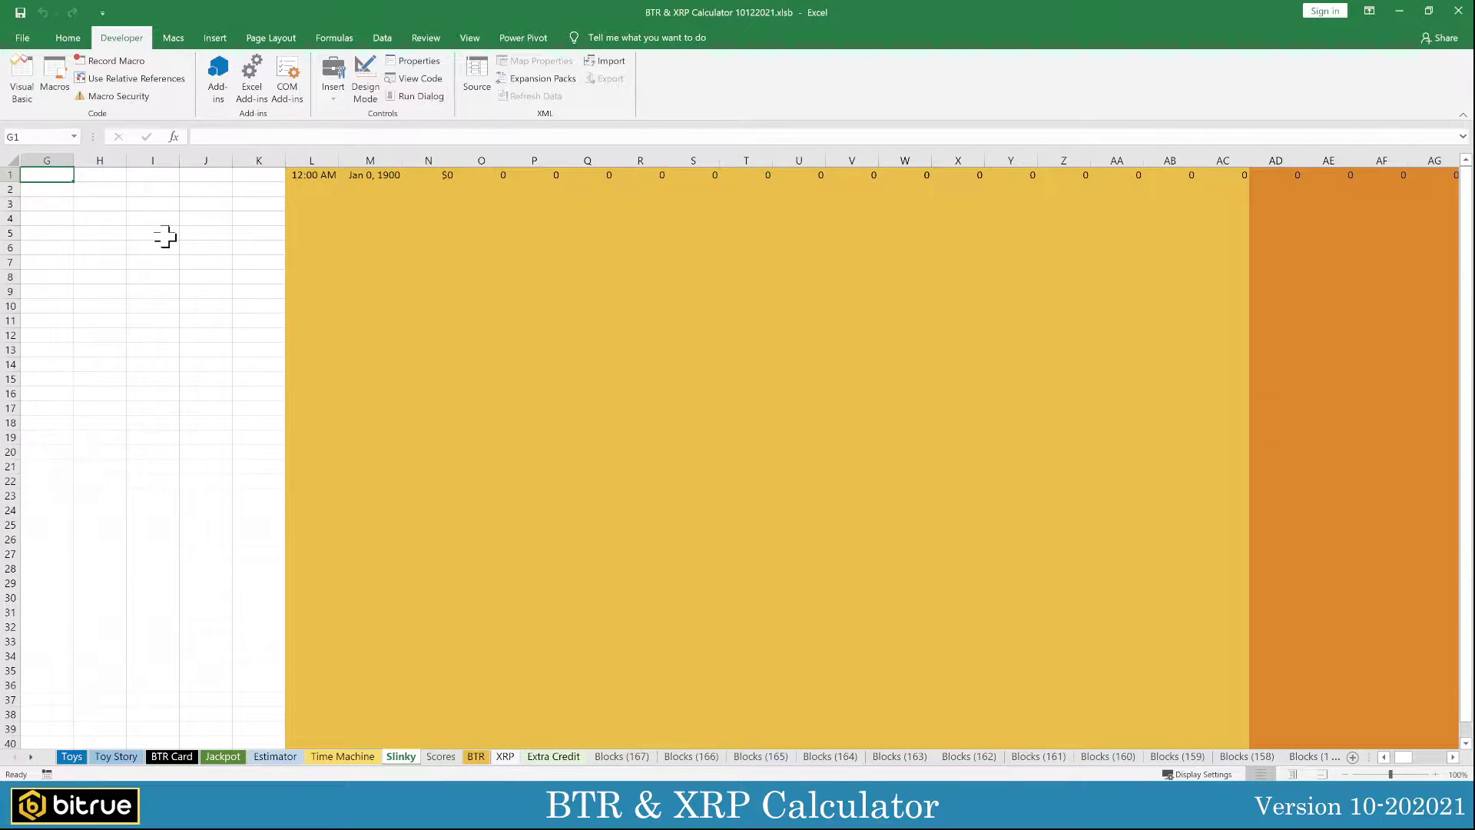
Step: Fill the first data row's formulas down to row 53 on the Slinky sheet
{"action": "left_click", "coordinate": [165, 236]}
{"action": "left_click", "coordinate": [6, 175]}
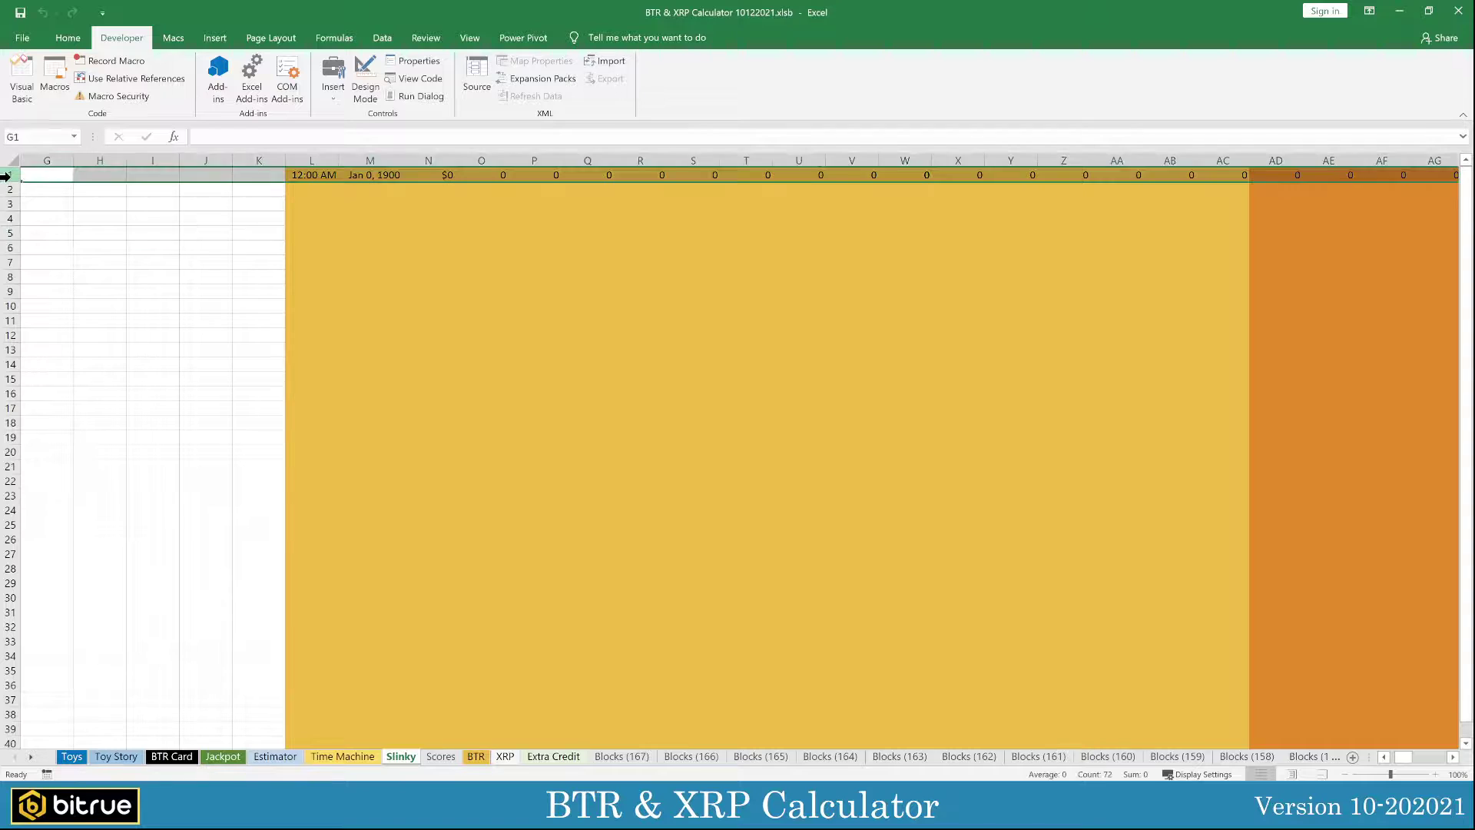
{"action": "mouse_move", "coordinate": [27, 181]}
{"action": "left_mouse_down"}
{"action": "mouse_move", "coordinate": [21, 759]}
{"action": "mouse_move", "coordinate": [46, 676]}
{"action": "left_mouse_up"}
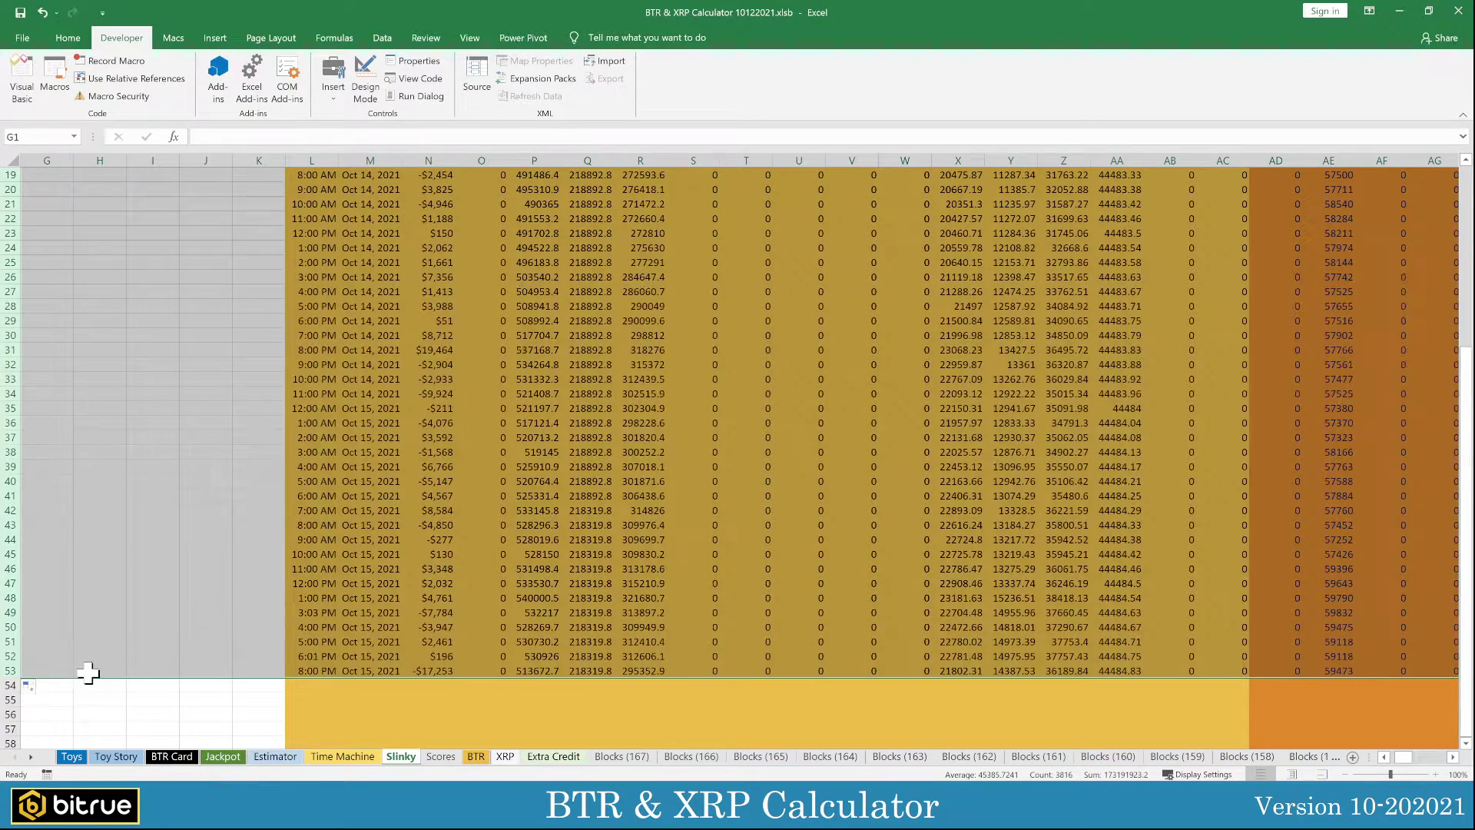
{"action": "scroll", "coordinate": [89, 675], "scroll_direction": "down", "scroll_amount": 2}
{"action": "scroll", "coordinate": [76, 645], "scroll_direction": "down", "scroll_amount": 1}
Step: Check that row 54 below the filled data is still blank
{"action": "left_click", "coordinate": [58, 598]}
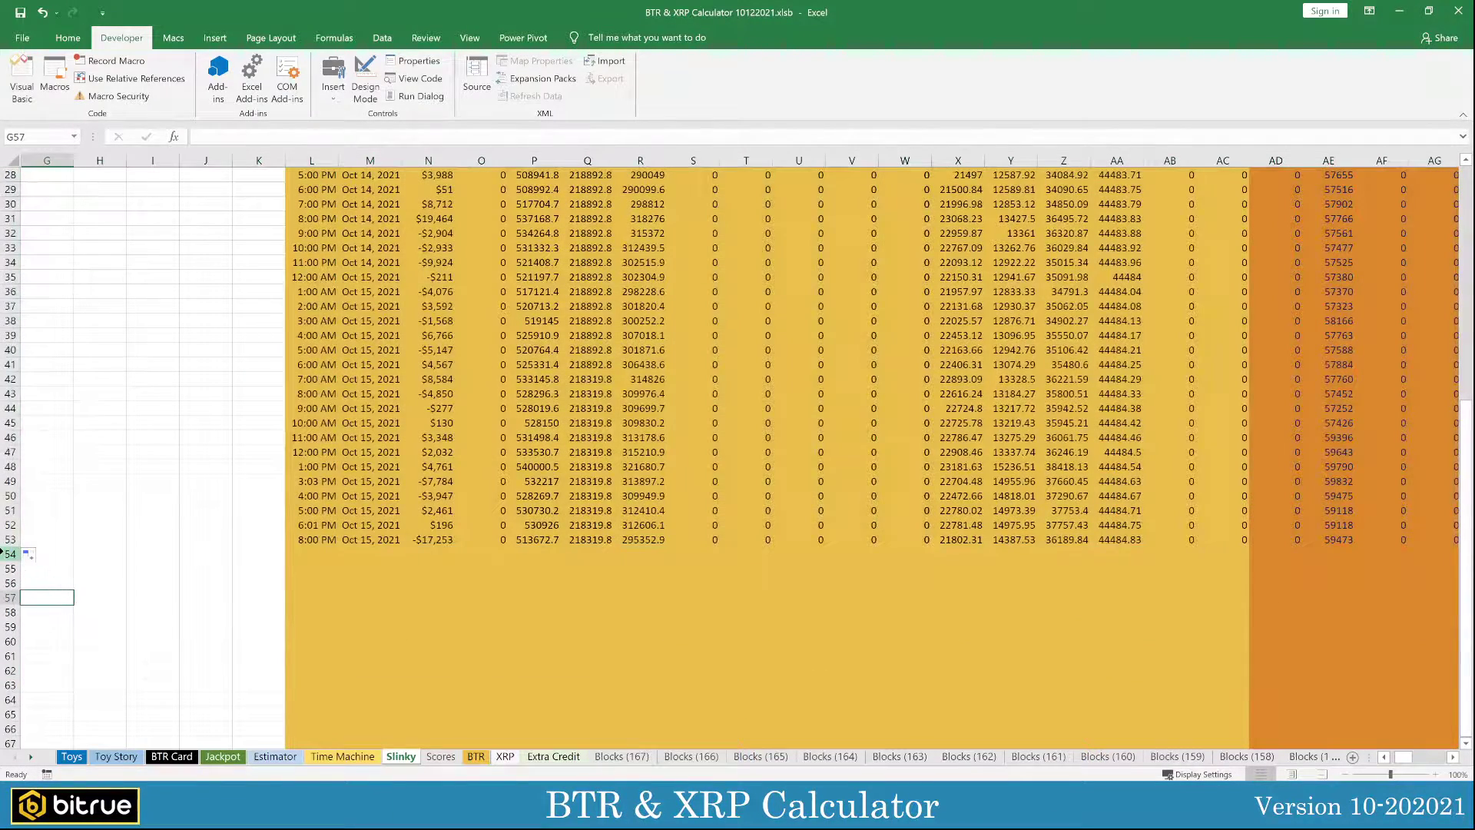
{"action": "left_click", "coordinate": [8, 554]}
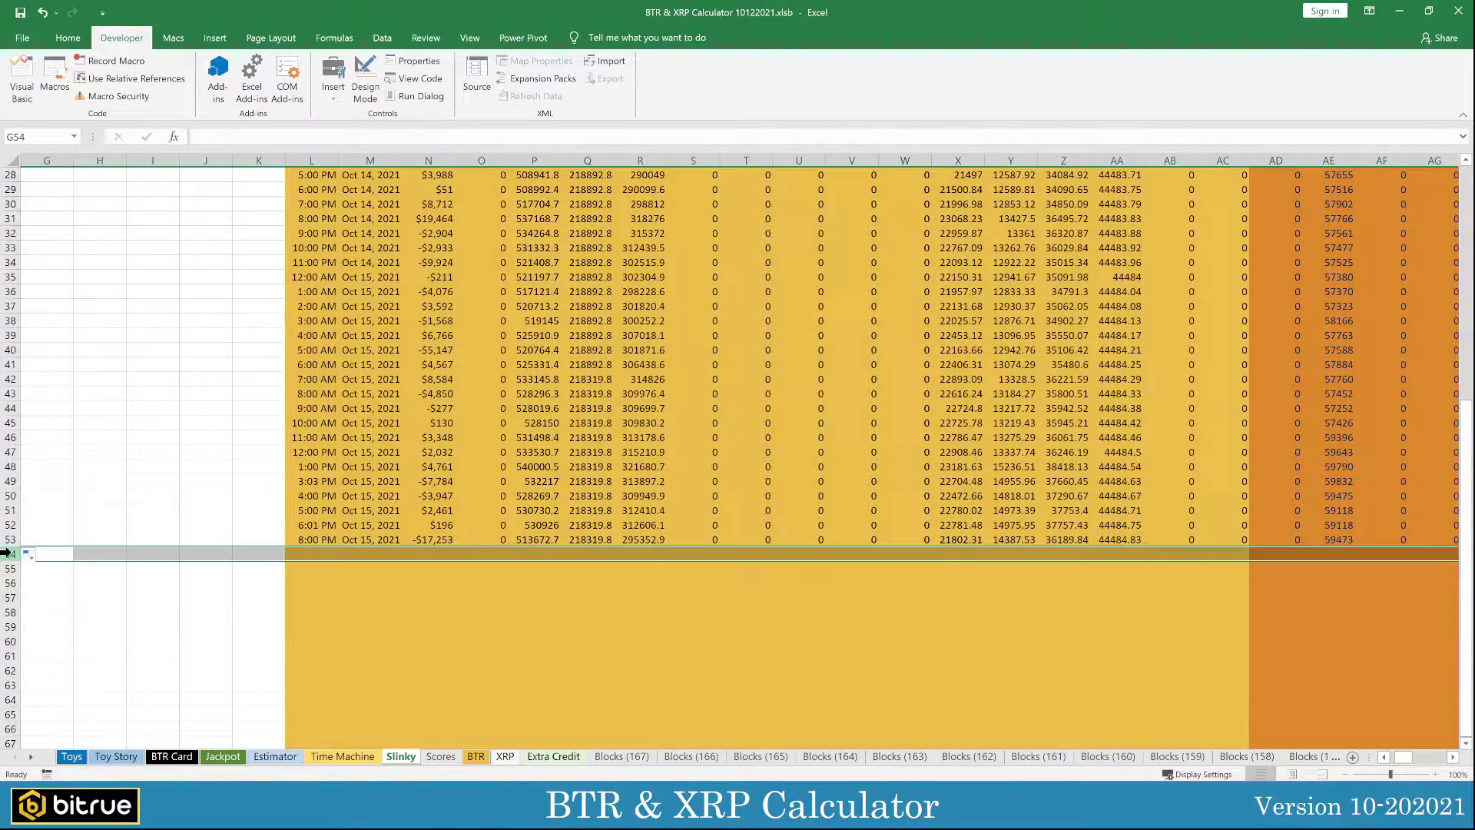
{"action": "left_click", "coordinate": [117, 595]}
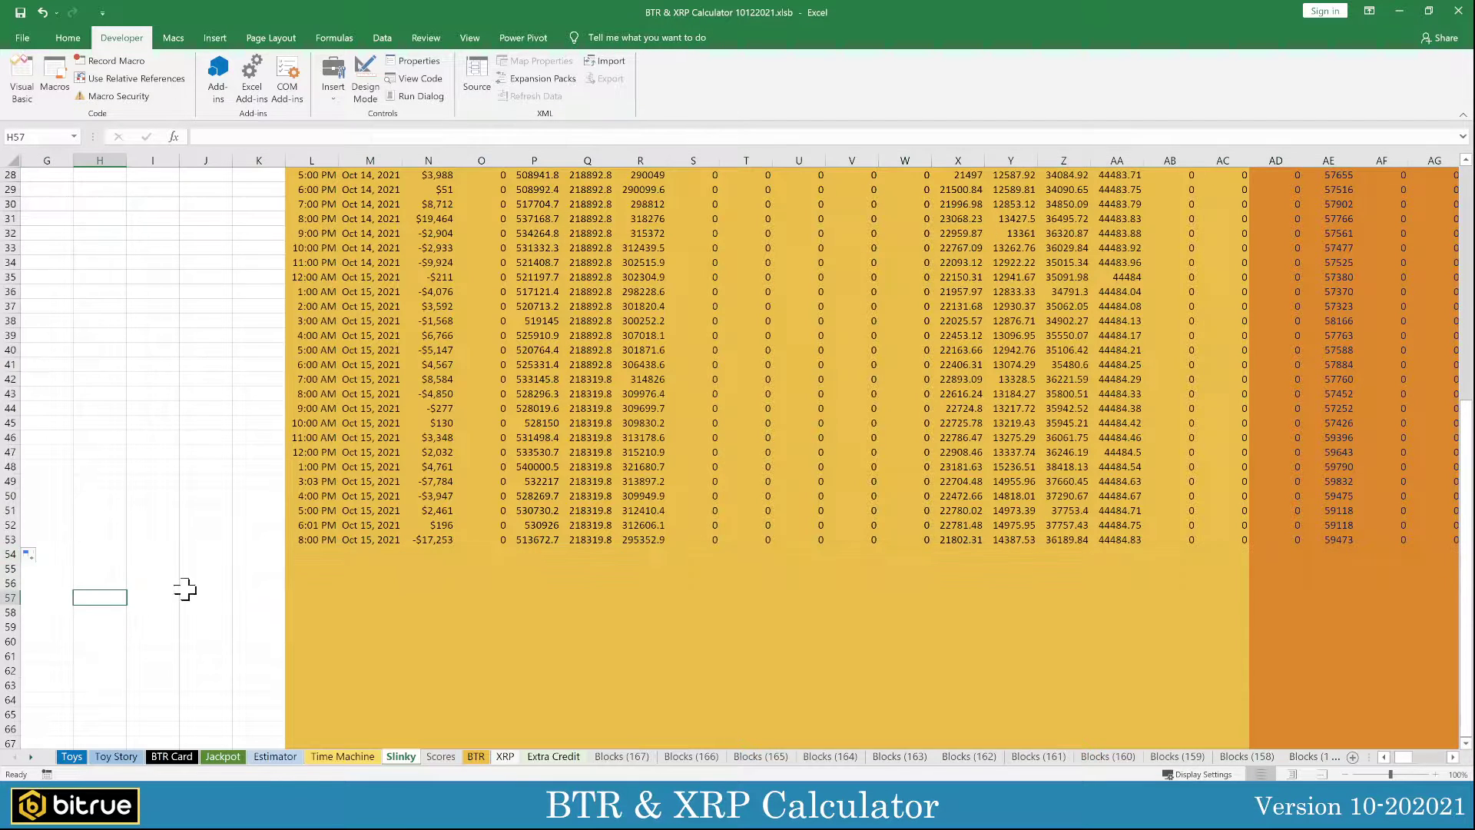
{"action": "left_click", "coordinate": [10, 557]}
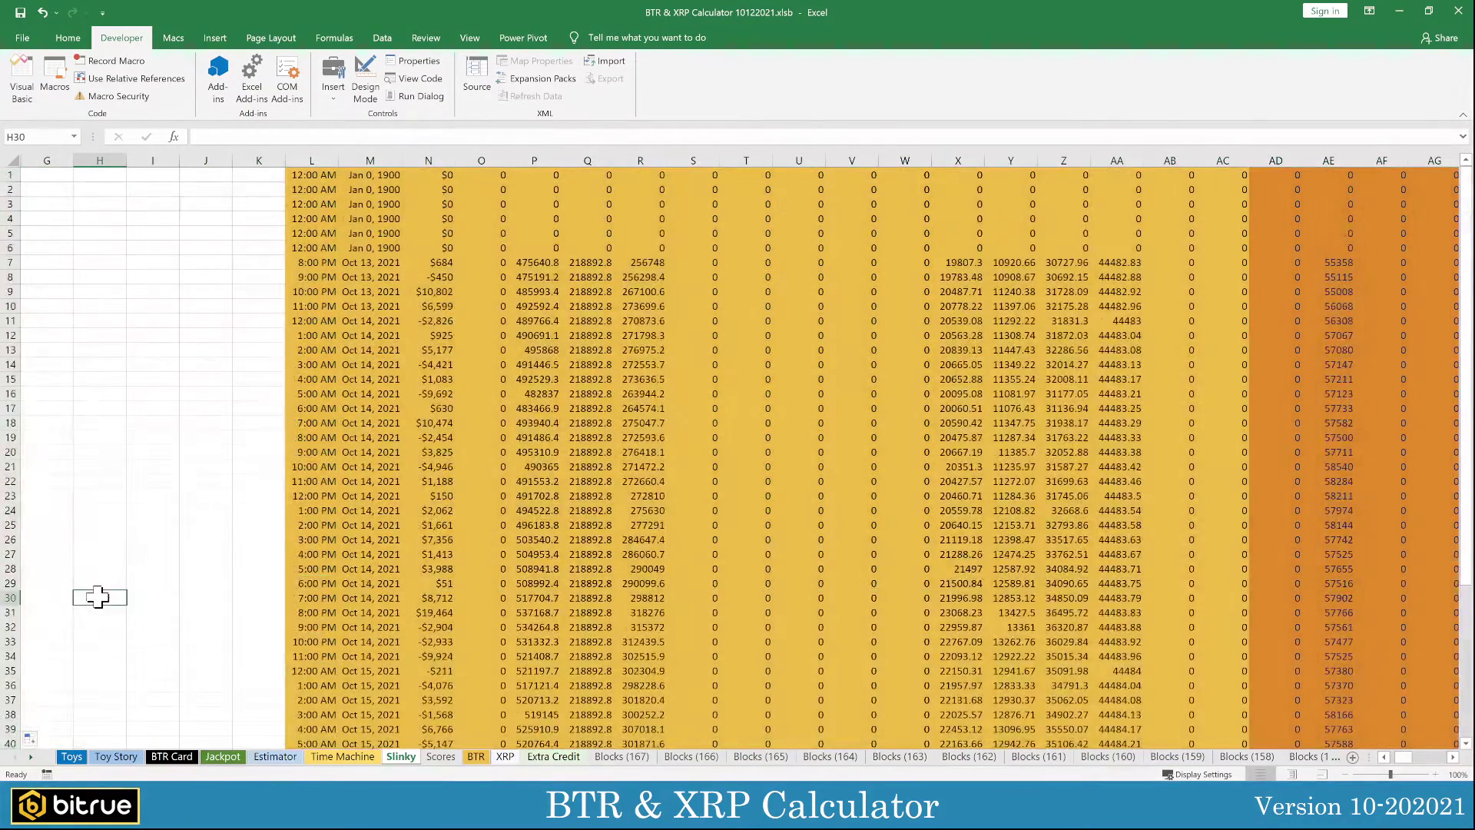
{"action": "left_click", "coordinate": [12, 495]}
{"action": "left_click", "coordinate": [186, 511]}
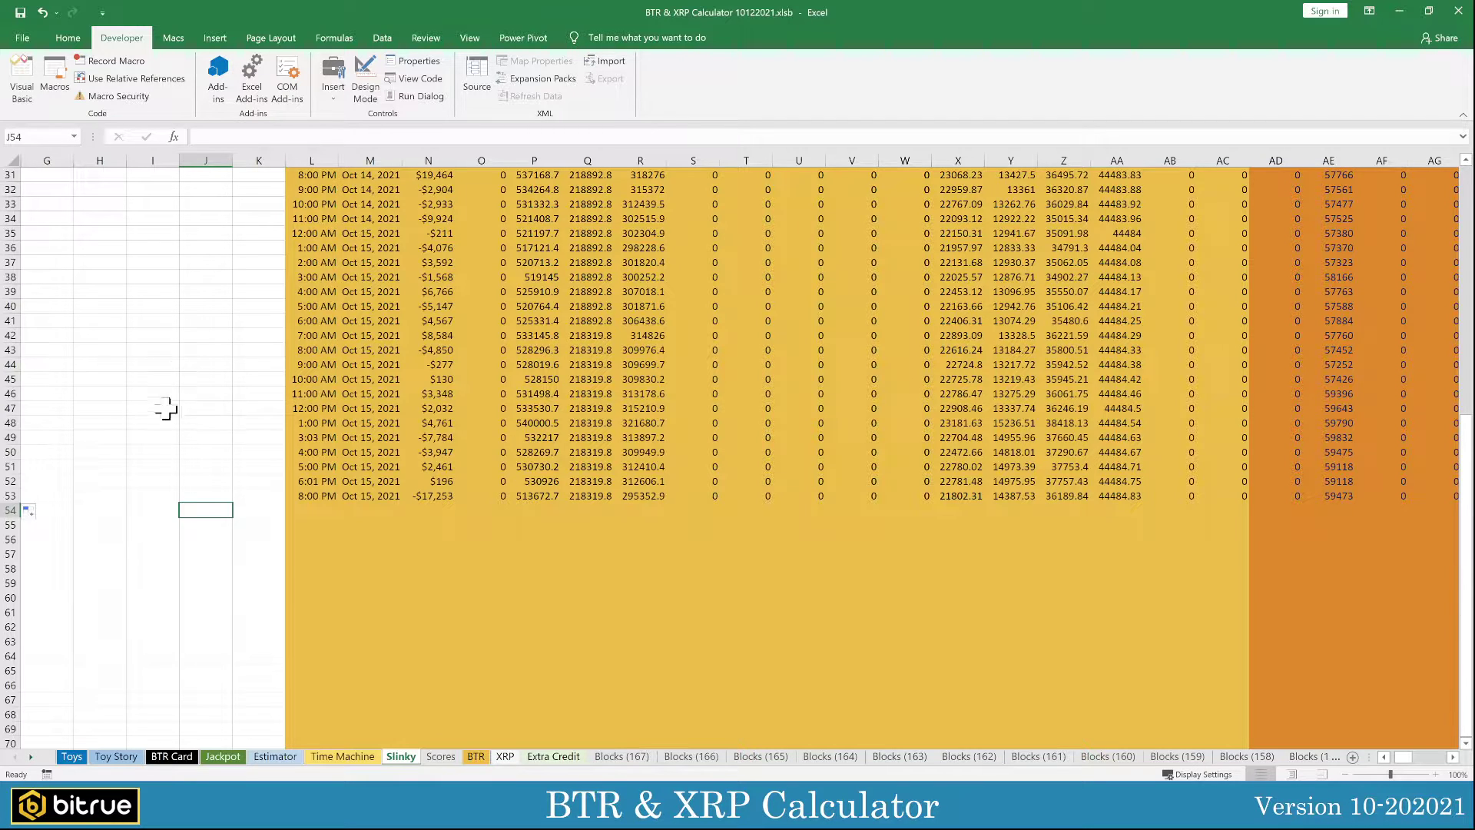
Step: Glance at the Time Machine sheet, return to Slinky, and select row 51
{"action": "left_click", "coordinate": [355, 757]}
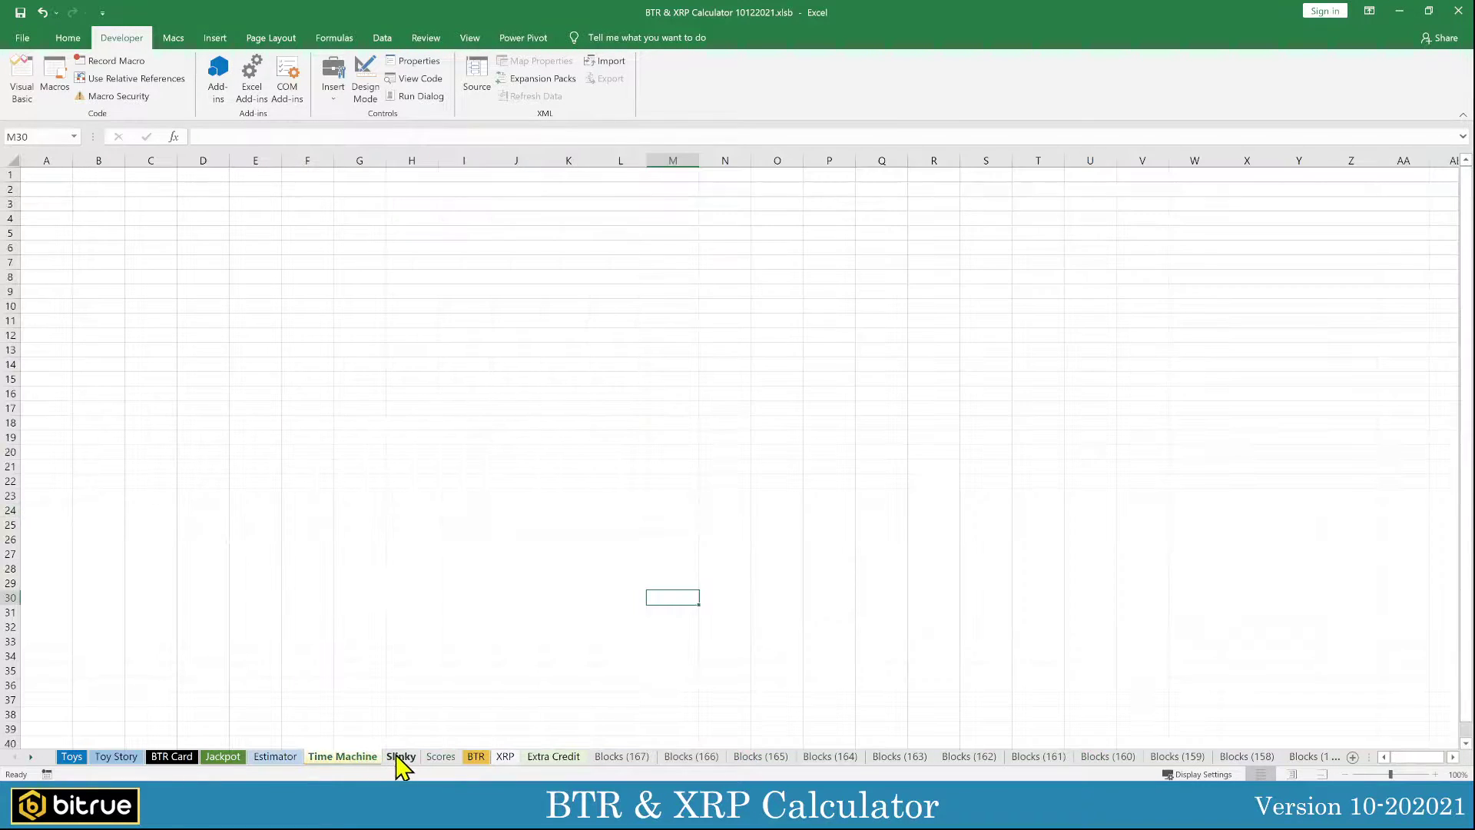
{"action": "left_click", "coordinate": [398, 757]}
{"action": "left_click", "coordinate": [225, 658]}
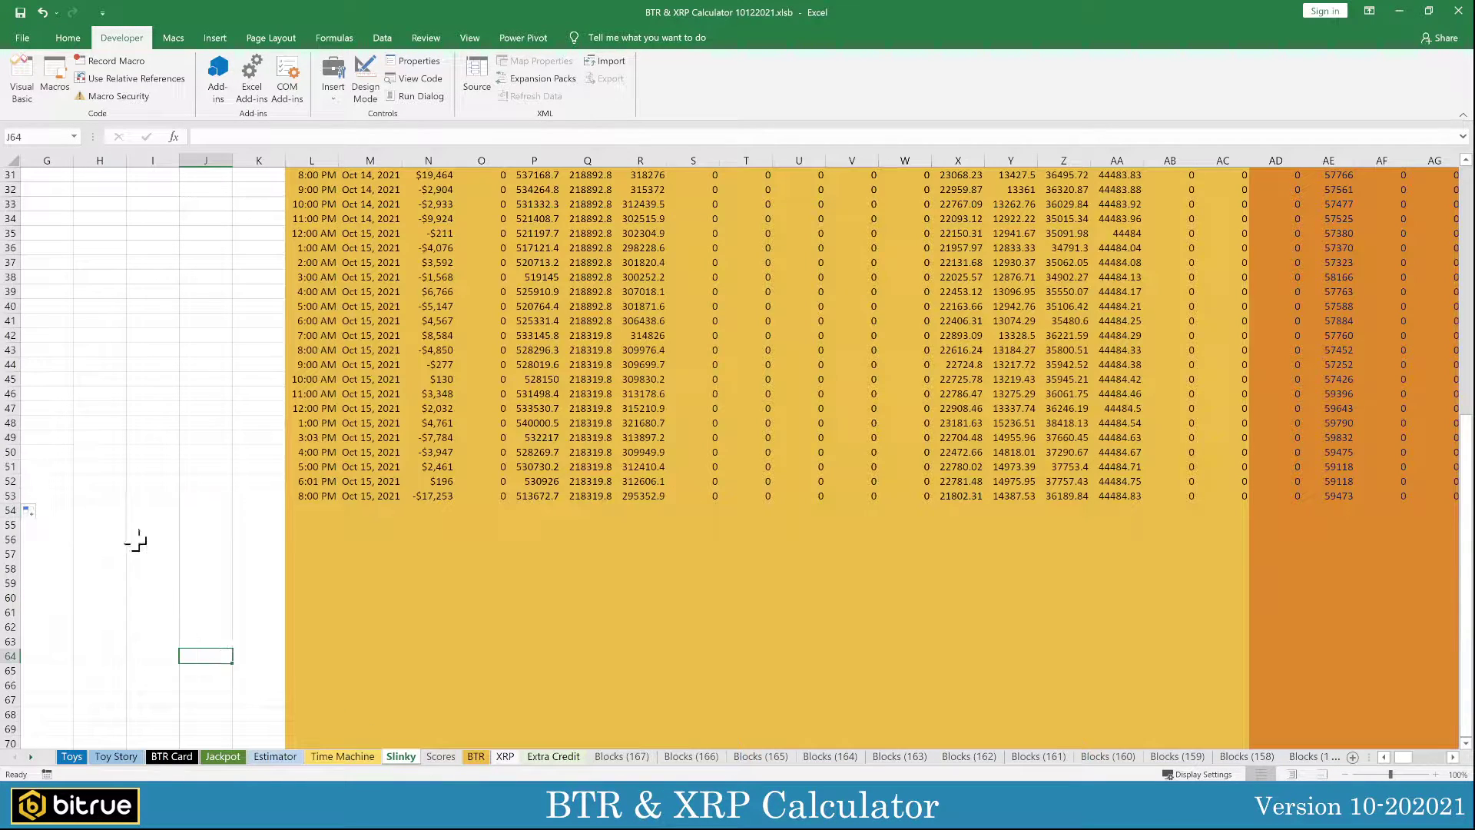
{"action": "left_click", "coordinate": [12, 465]}
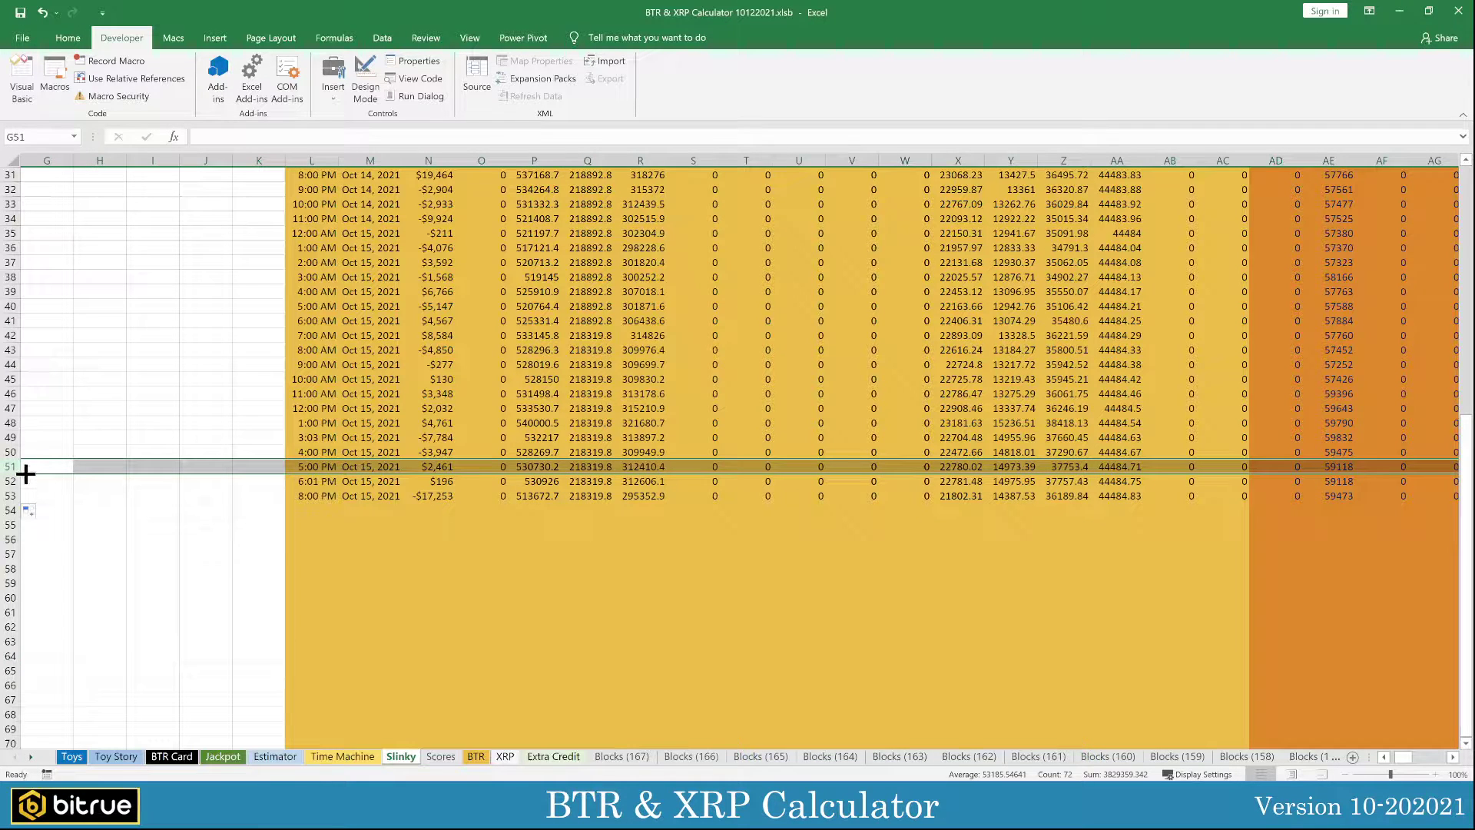
Step: Fill row 51's formulas into Oct 18 and row 119's into Oct 20, undoing an accidental resize
{"action": "mouse_move", "coordinate": [25, 474]}
{"action": "left_mouse_down"}
{"action": "mouse_move", "coordinate": [29, 776]}
{"action": "mouse_move", "coordinate": [152, 654]}
{"action": "left_mouse_up"}
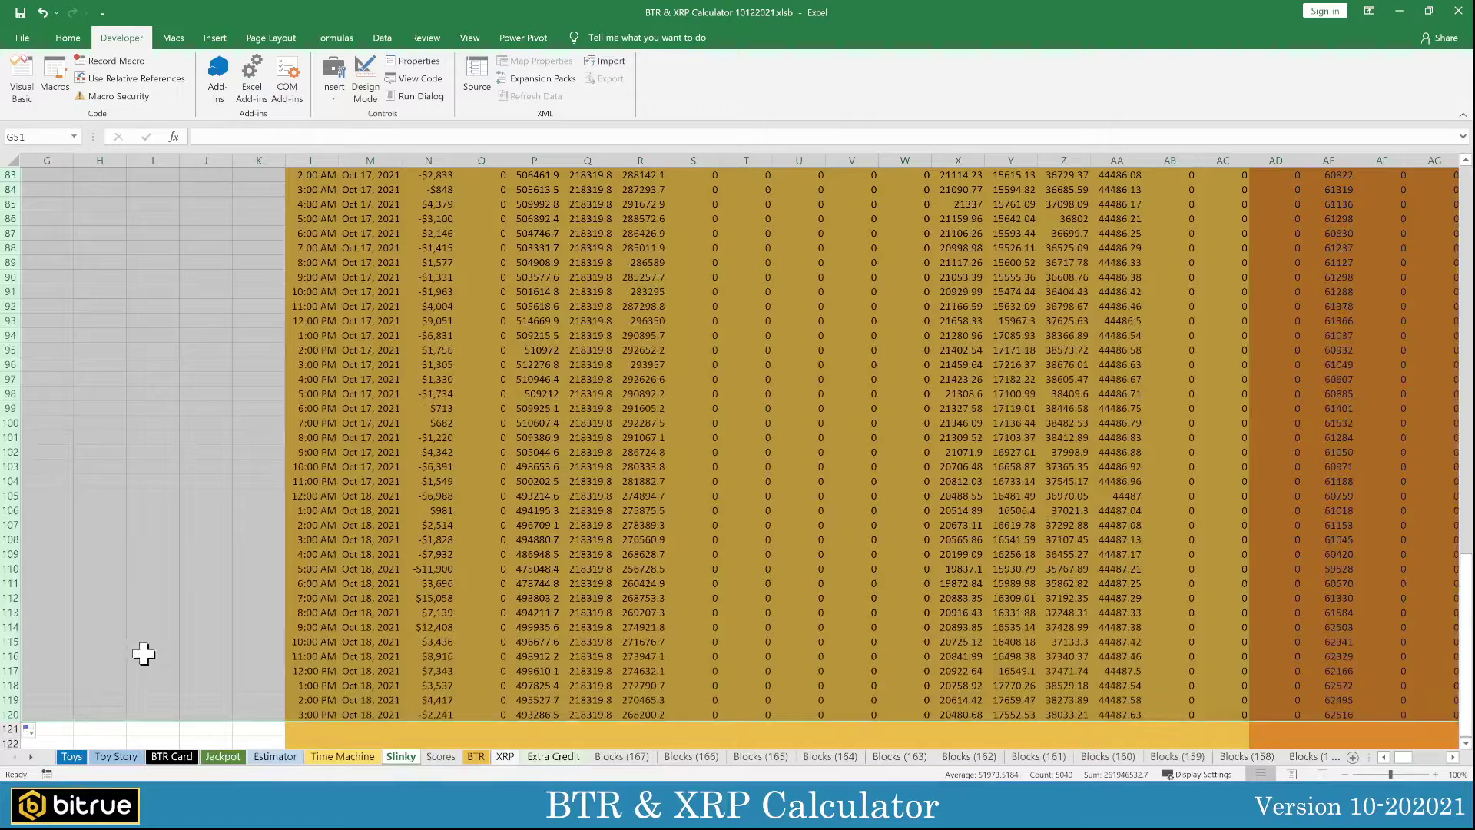
{"action": "left_click", "coordinate": [7, 699]}
{"action": "scroll", "coordinate": [79, 665], "scroll_direction": "down", "scroll_amount": 4}
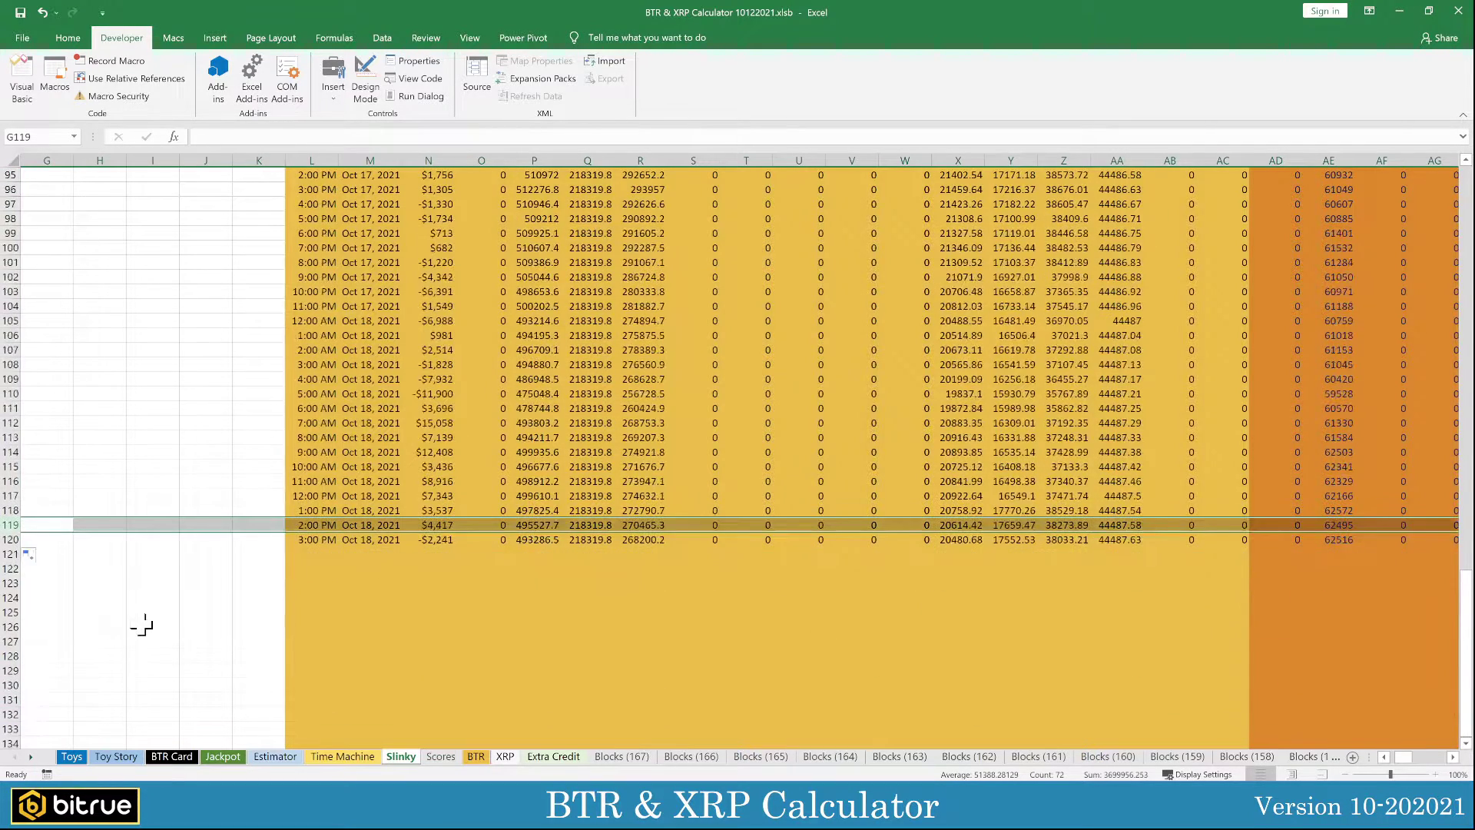
{"action": "scroll", "coordinate": [139, 619], "scroll_direction": "down", "scroll_amount": 3}
{"action": "left_click_drag", "start_coordinate": [23, 400], "coordinate": [27, 745]}
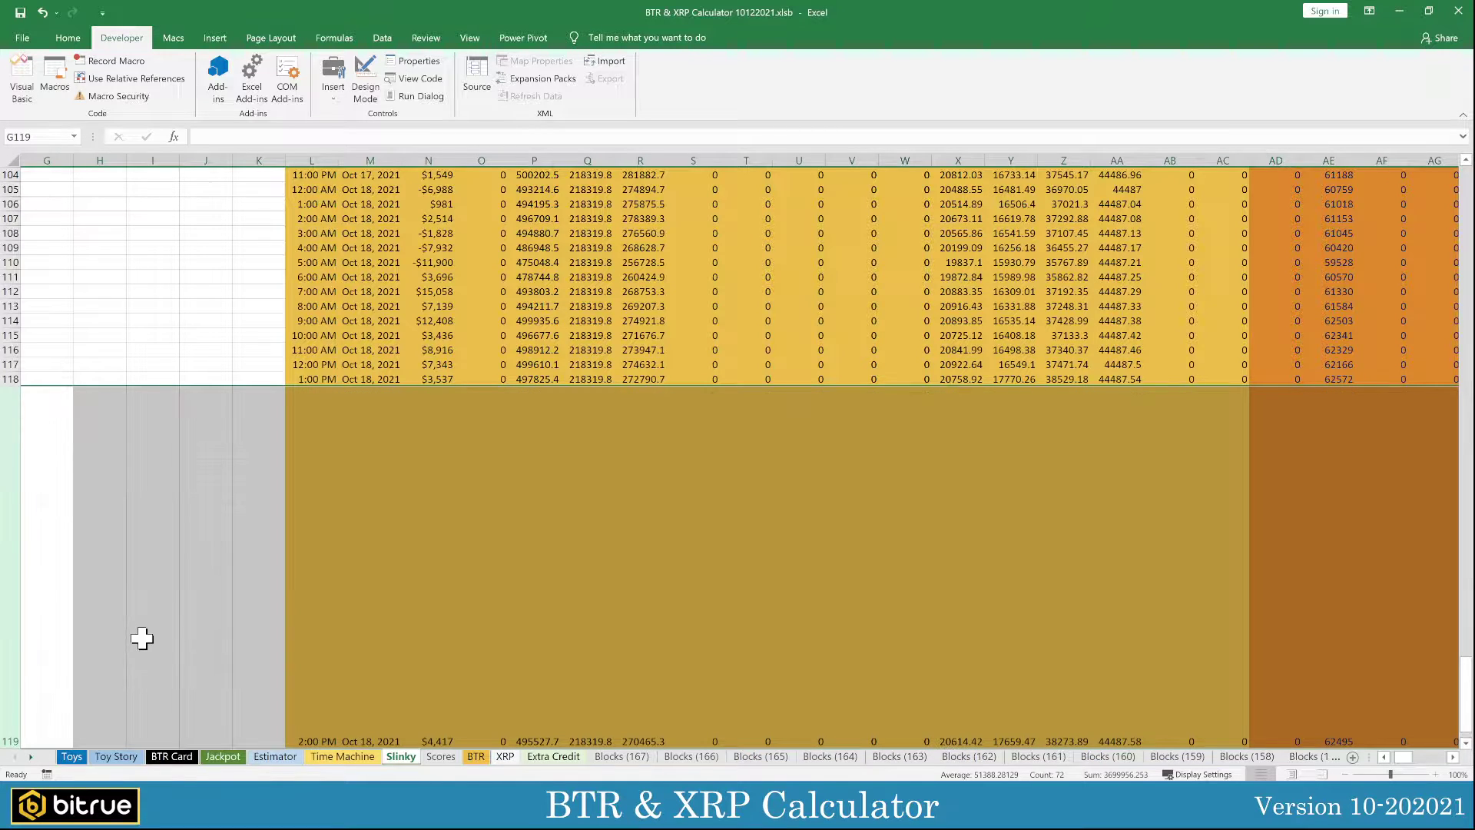
{"action": "key", "text": "ctrl+z"}
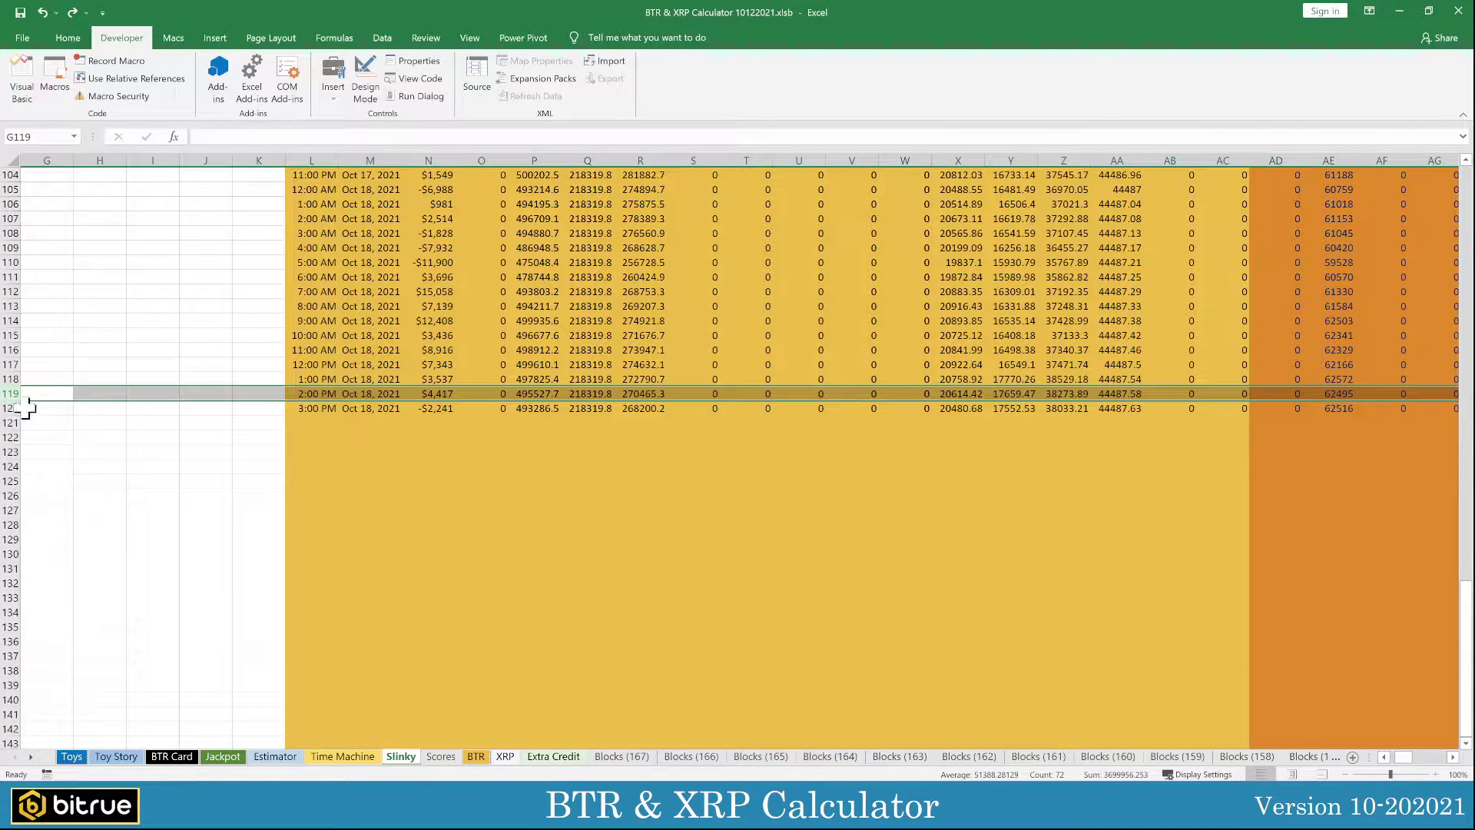
{"action": "mouse_move", "coordinate": [26, 401]}
{"action": "left_mouse_down"}
{"action": "mouse_move", "coordinate": [22, 759]}
{"action": "mouse_move", "coordinate": [23, 715]}
{"action": "left_mouse_up"}
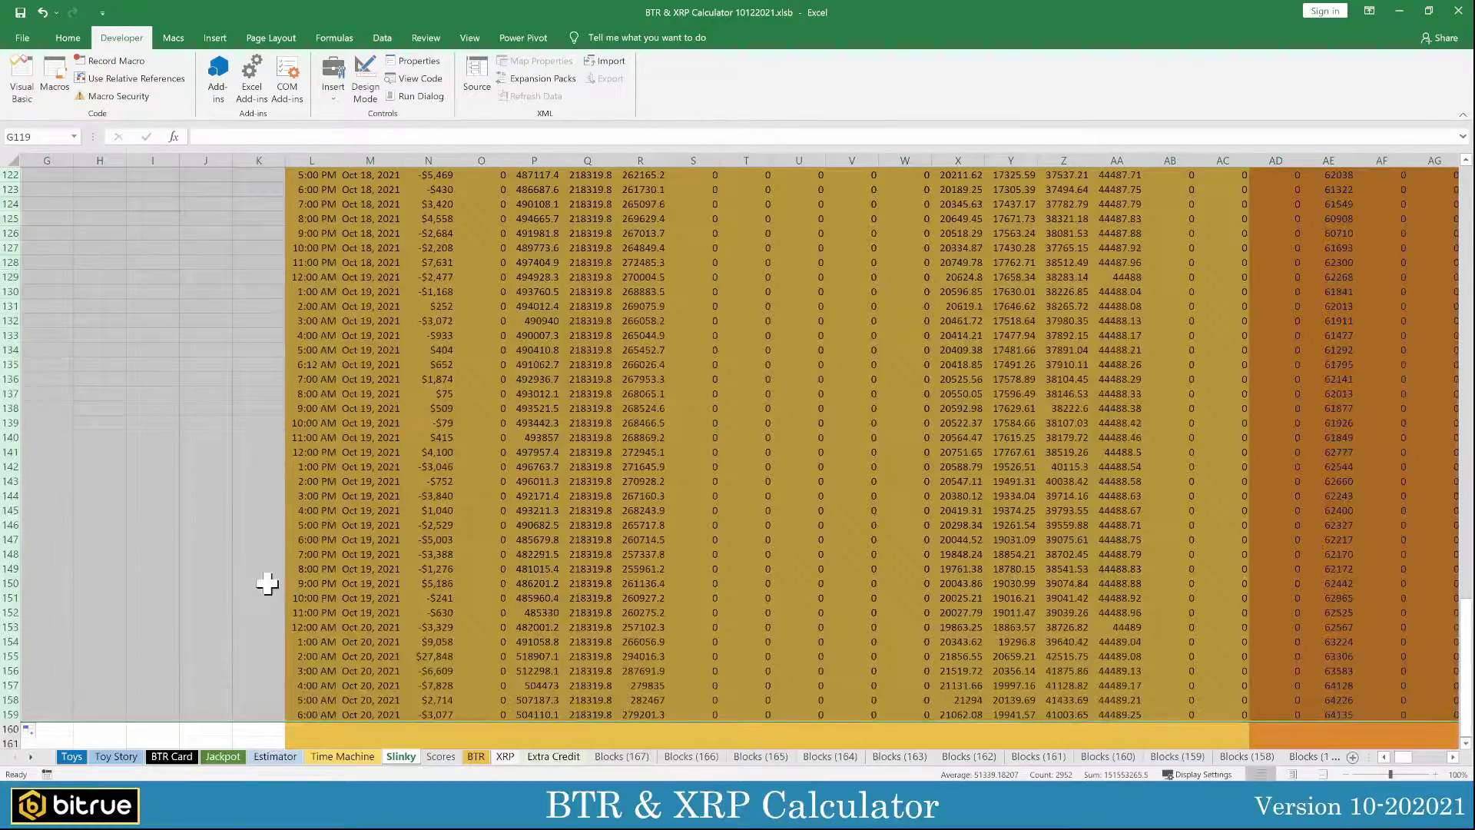
Step: Fill row 155's formulas further down the sheet, undoing an accidental row-height change
{"action": "left_click", "coordinate": [134, 630]}
{"action": "left_click", "coordinate": [11, 657]}
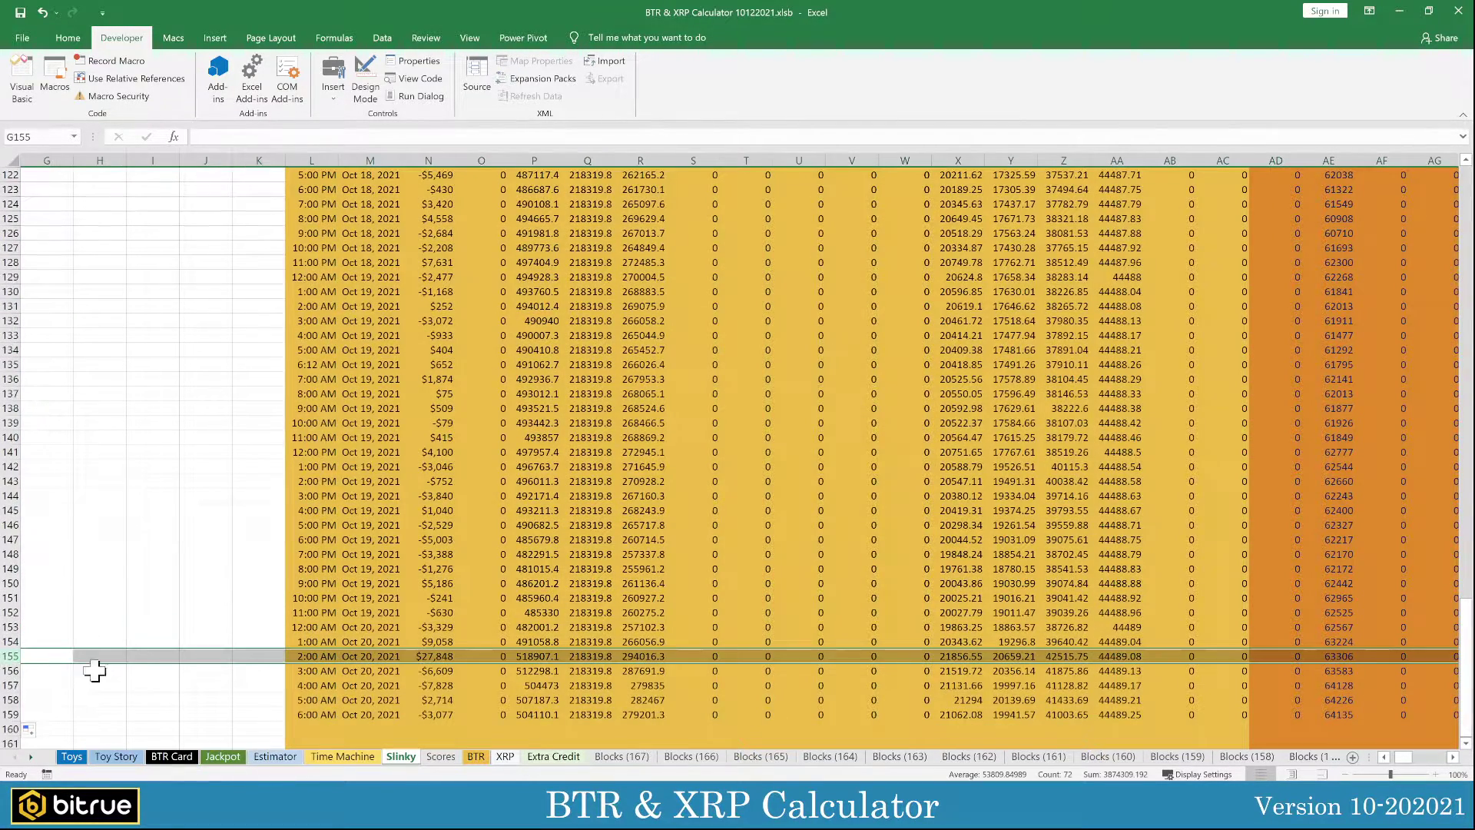
{"action": "scroll", "coordinate": [295, 614], "scroll_direction": "down", "scroll_amount": 3}
{"action": "scroll", "coordinate": [292, 611], "scroll_direction": "down", "scroll_amount": 1}
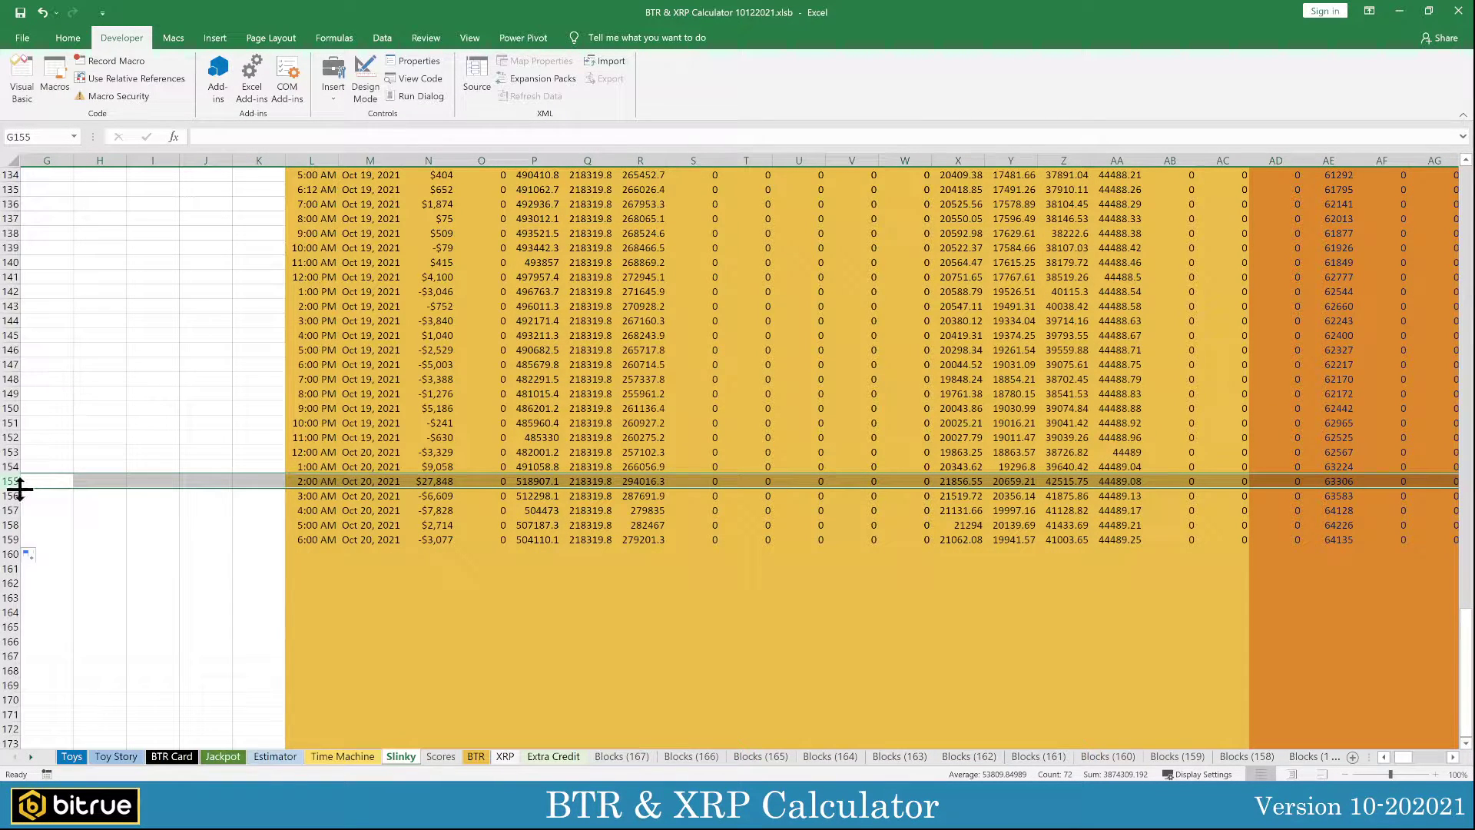
{"action": "left_click_drag", "start_coordinate": [19, 489], "coordinate": [15, 728]}
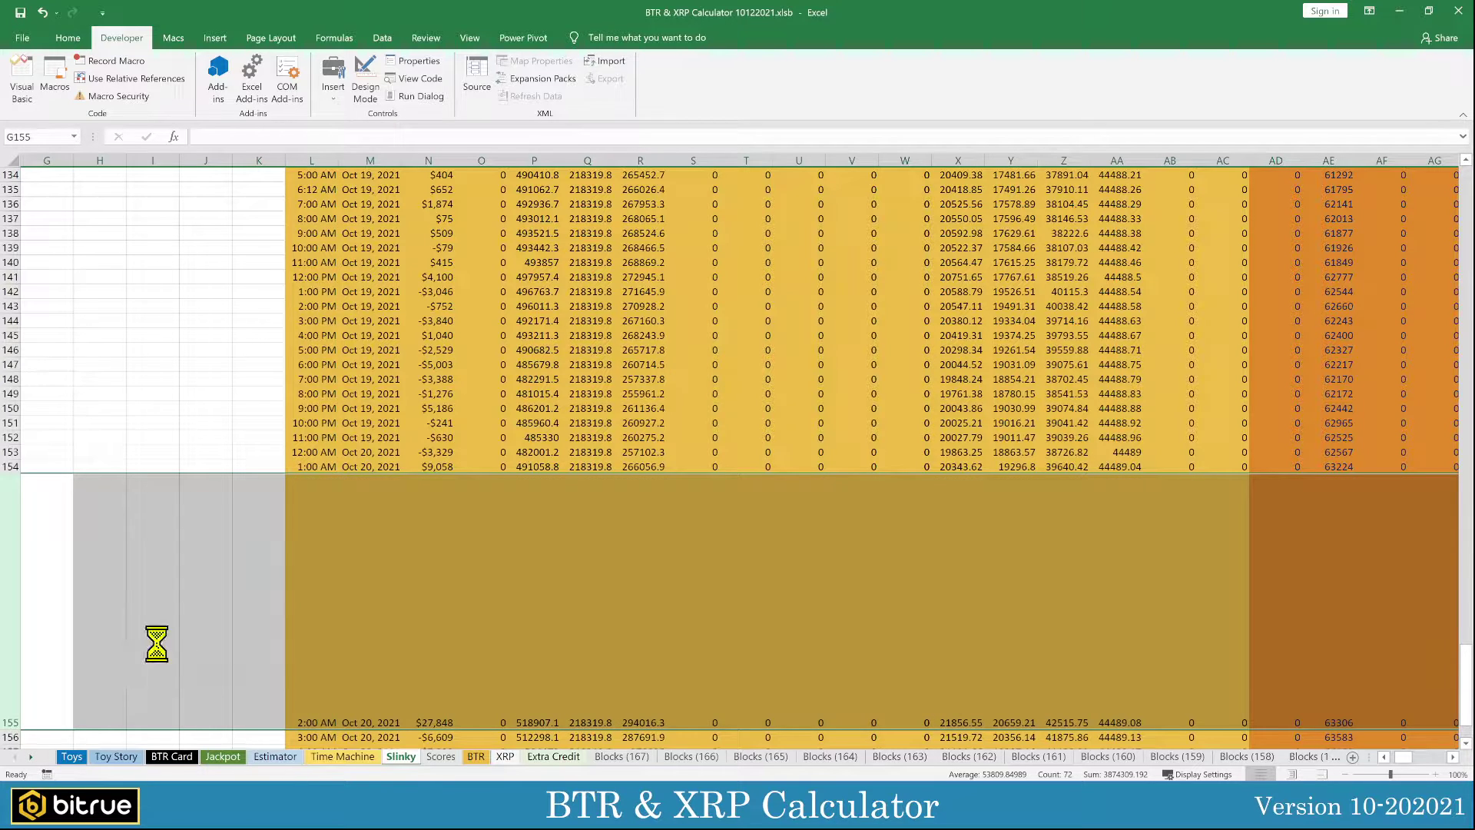
{"action": "key", "text": "ctrl+z"}
{"action": "left_click_drag", "start_coordinate": [23, 489], "coordinate": [23, 734]}
{"action": "scroll", "coordinate": [459, 594], "scroll_direction": "up", "scroll_amount": 4}
{"action": "scroll", "coordinate": [459, 594], "scroll_direction": "up", "scroll_amount": 8}
{"action": "scroll", "coordinate": [459, 594], "scroll_direction": "up", "scroll_amount": 10}
{"action": "scroll", "coordinate": [459, 594], "scroll_direction": "up", "scroll_amount": 4}
Step: Hide columns N through AC on the Slinky sheet with Ctrl+0
{"action": "left_click", "coordinate": [684, 527]}
{"action": "scroll", "coordinate": [831, 567], "scroll_direction": "up", "scroll_amount": 5}
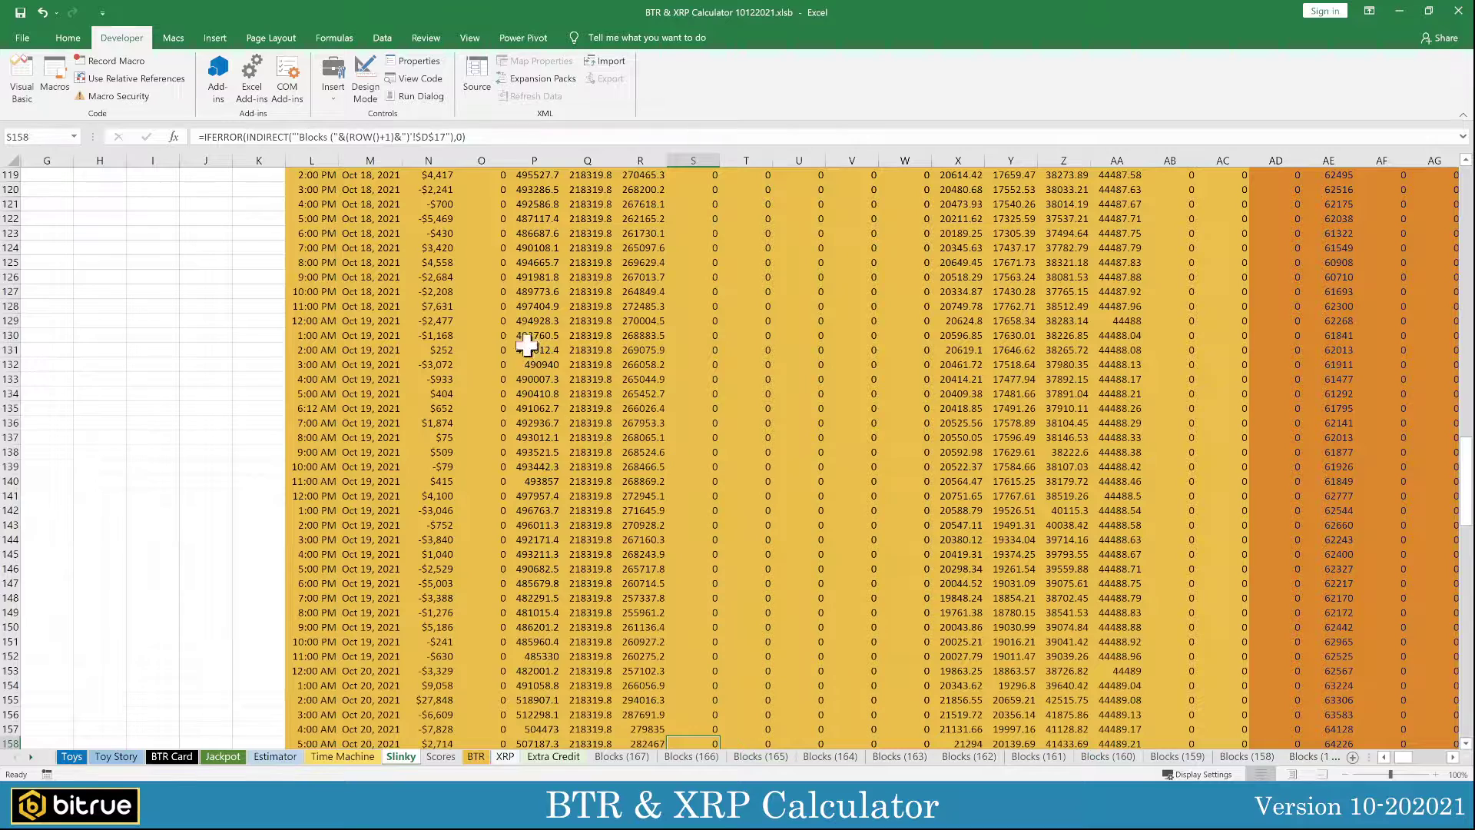
{"action": "left_click", "coordinate": [437, 161]}
{"action": "left_click_drag", "start_coordinate": [436, 163], "coordinate": [469, 169]}
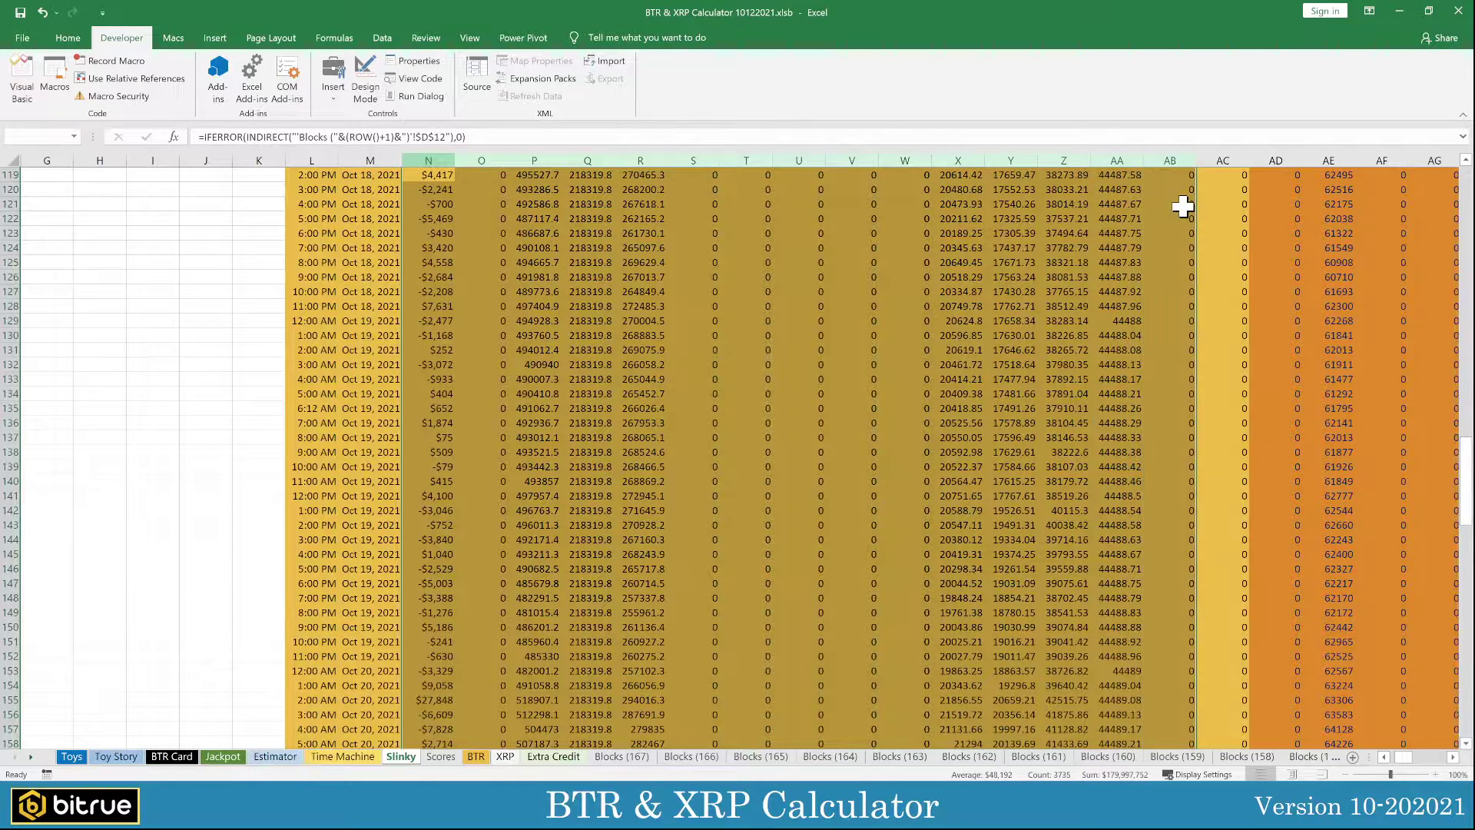
{"action": "left_click_drag", "start_coordinate": [470, 171], "coordinate": [1224, 201]}
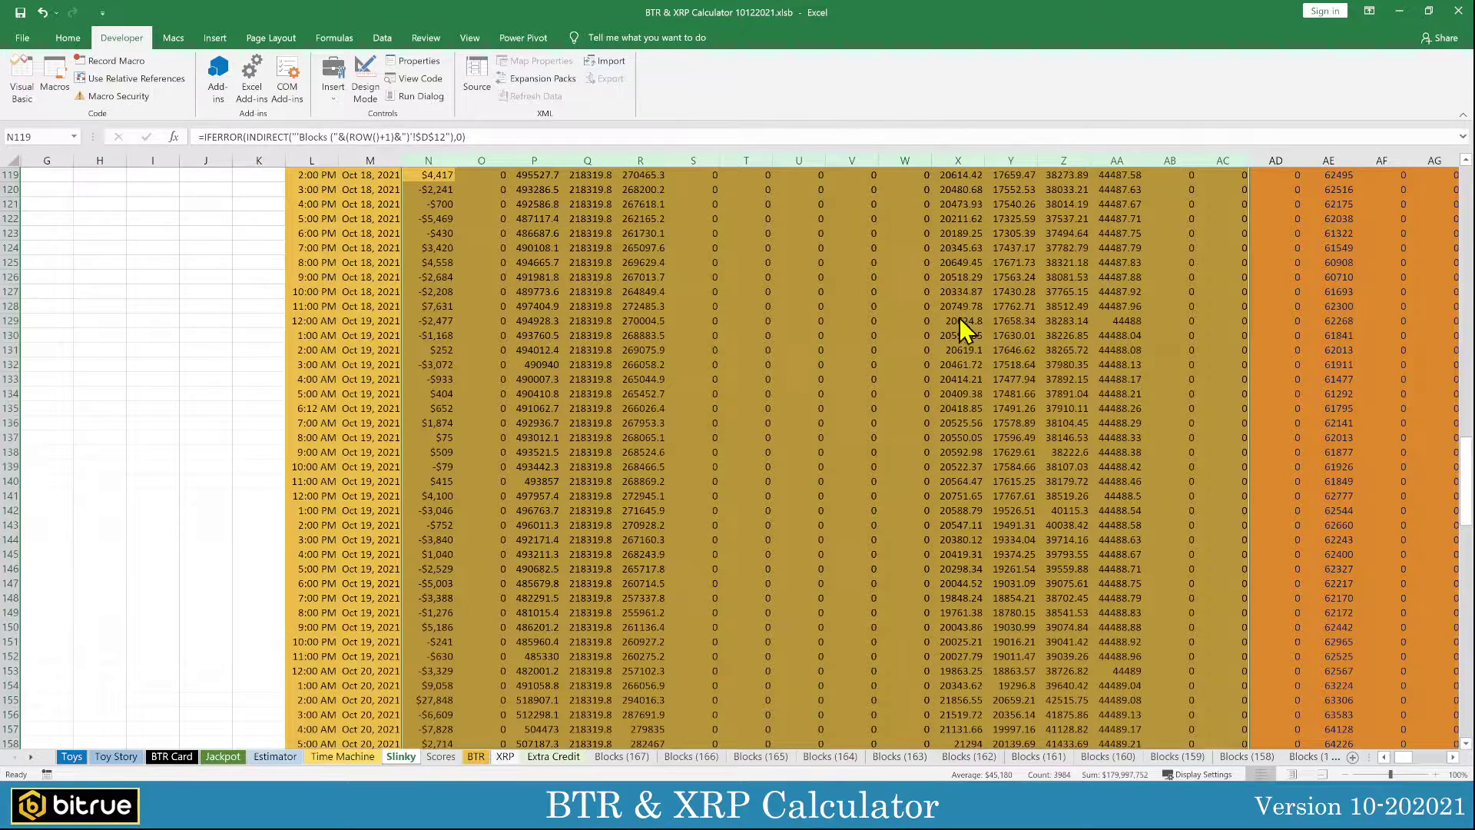
{"action": "key", "text": "ctrl+0"}
Step: Hide the unused columns AD through AU
{"action": "left_click", "coordinate": [965, 361]}
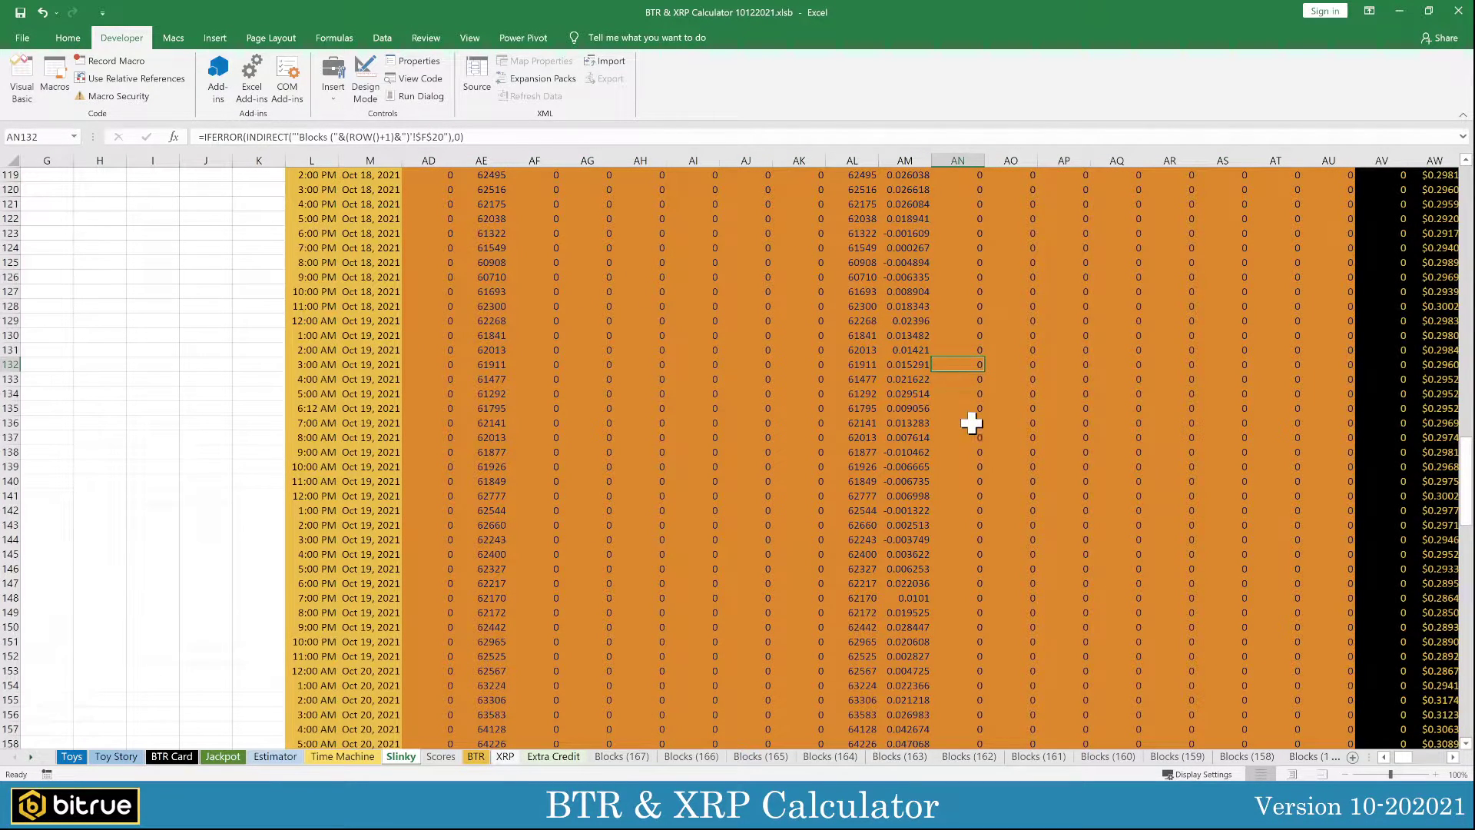
{"action": "scroll", "coordinate": [972, 423], "scroll_direction": "up", "scroll_amount": 1}
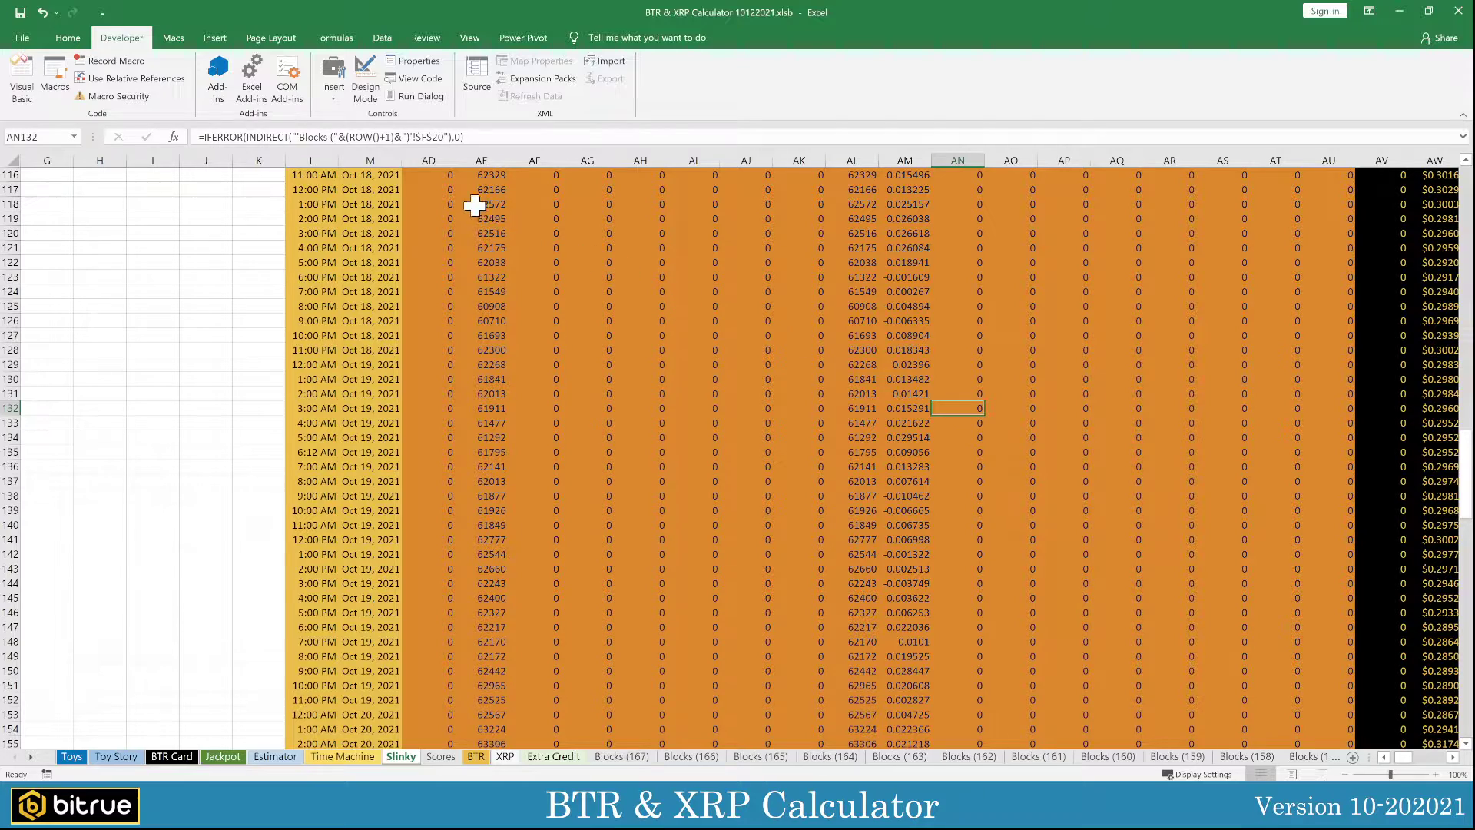
{"action": "mouse_move", "coordinate": [429, 160]}
{"action": "left_mouse_down"}
{"action": "mouse_move", "coordinate": [1284, 200]}
{"action": "mouse_move", "coordinate": [1317, 156]}
{"action": "left_mouse_up"}
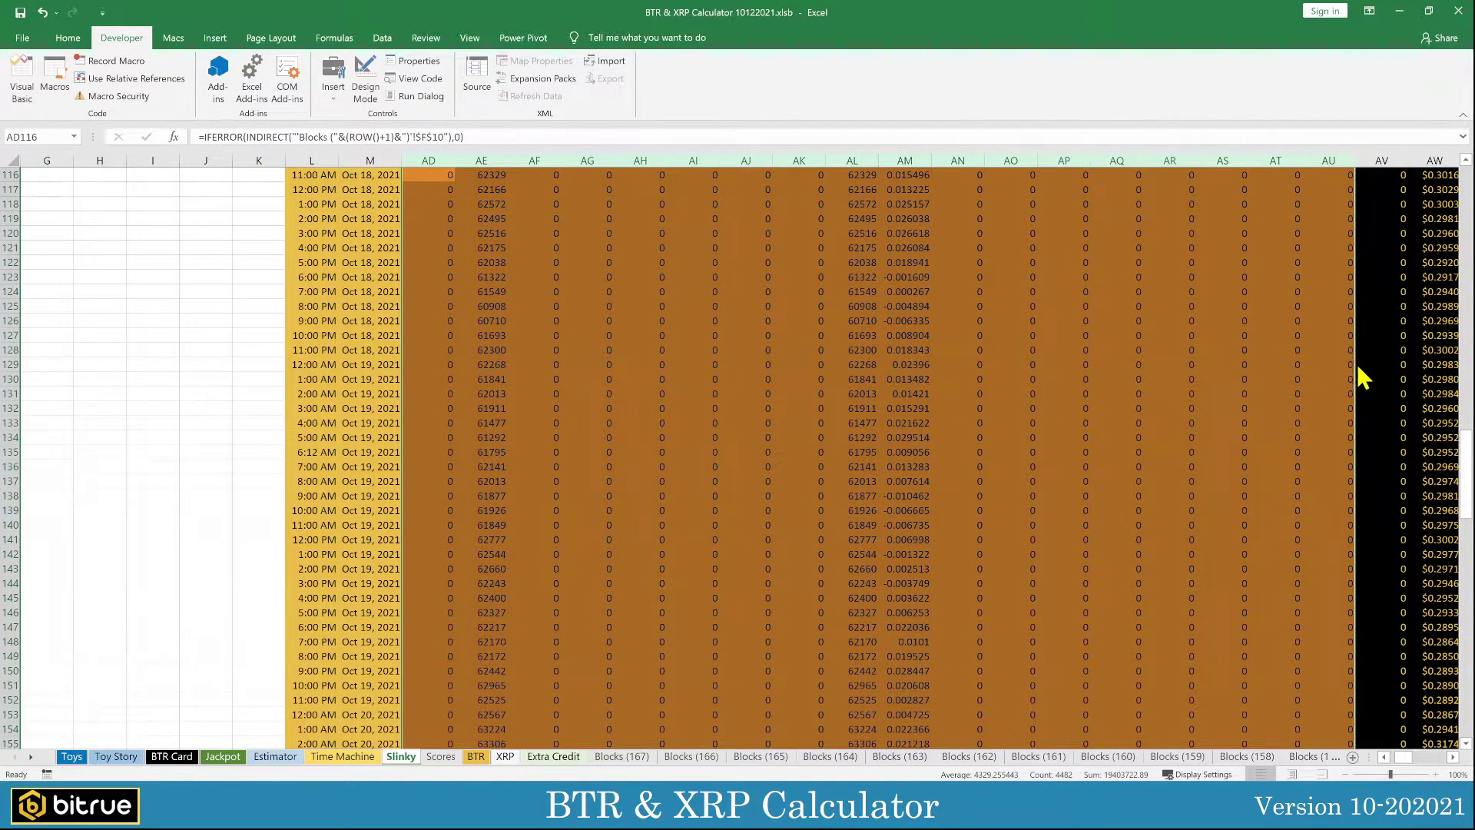
{"action": "key", "text": "ctrl+0"}
Step: Hide columns AV:AX and AZ:BM on either side of the AY BTR balance
{"action": "left_click", "coordinate": [642, 249]}
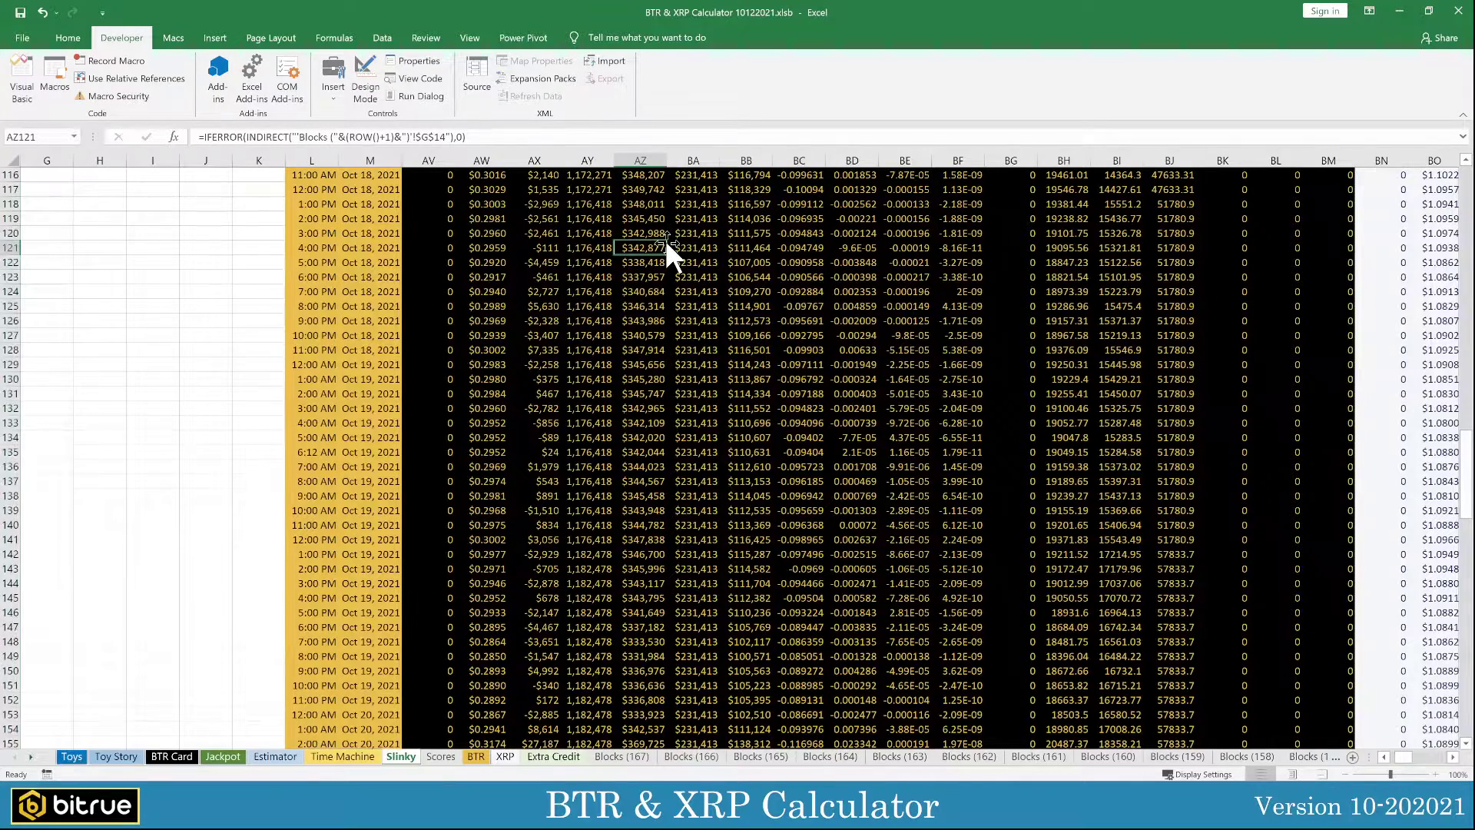
{"action": "left_click", "coordinate": [587, 158]}
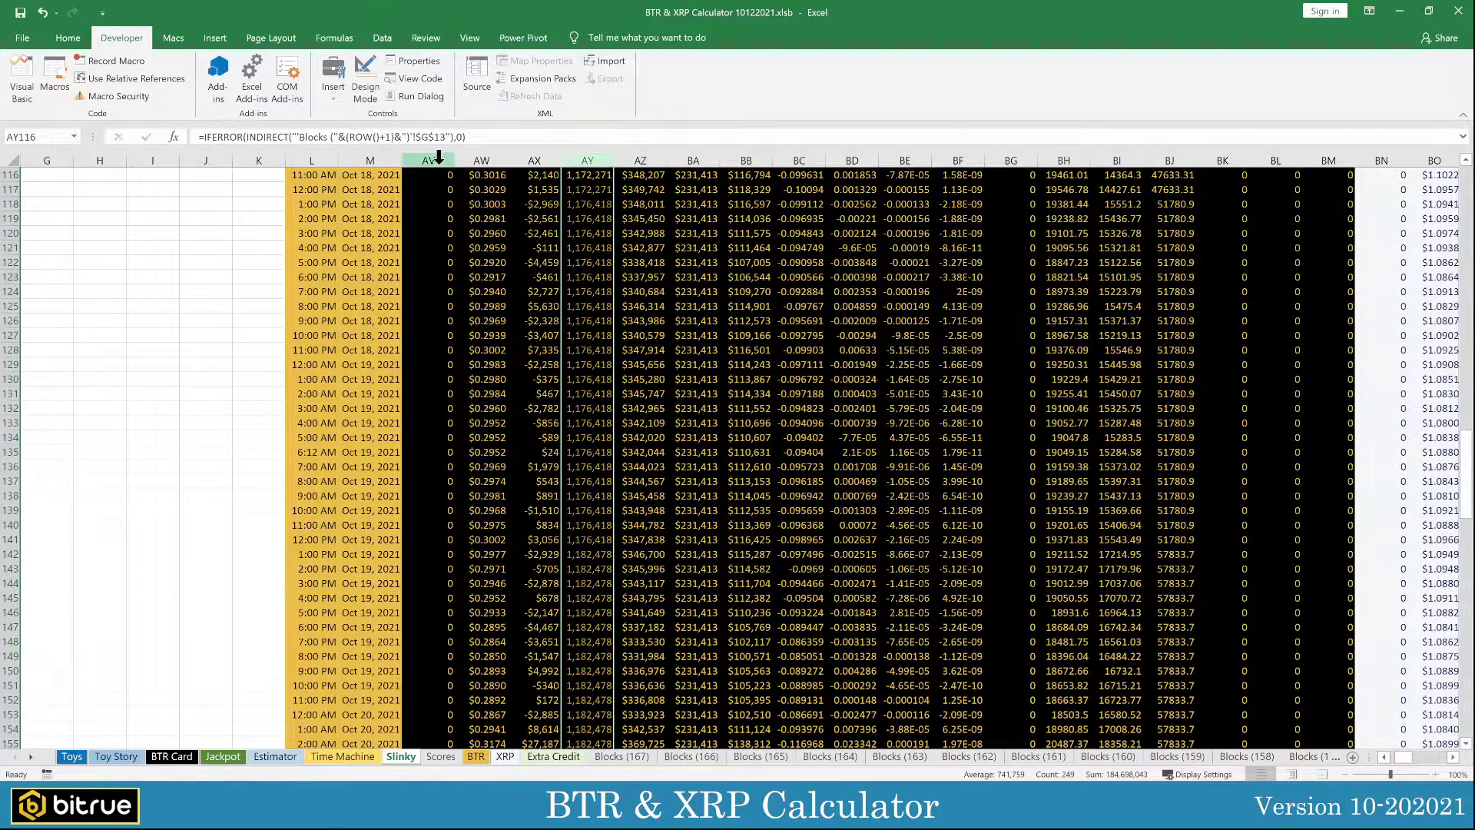
{"action": "left_click_drag", "start_coordinate": [434, 159], "coordinate": [534, 168]}
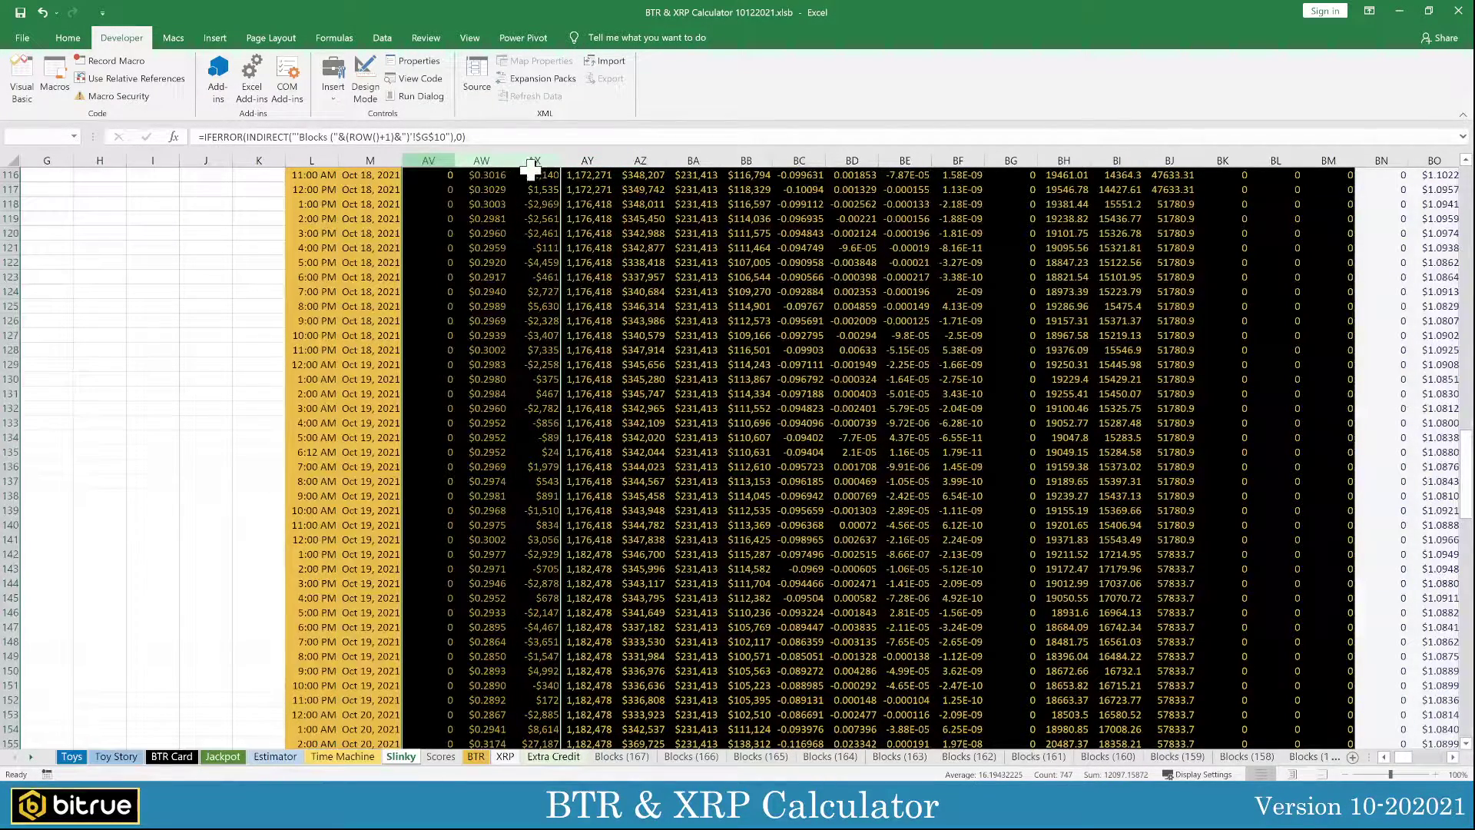
{"action": "left_click_drag", "start_coordinate": [642, 160], "coordinate": [1330, 184]}
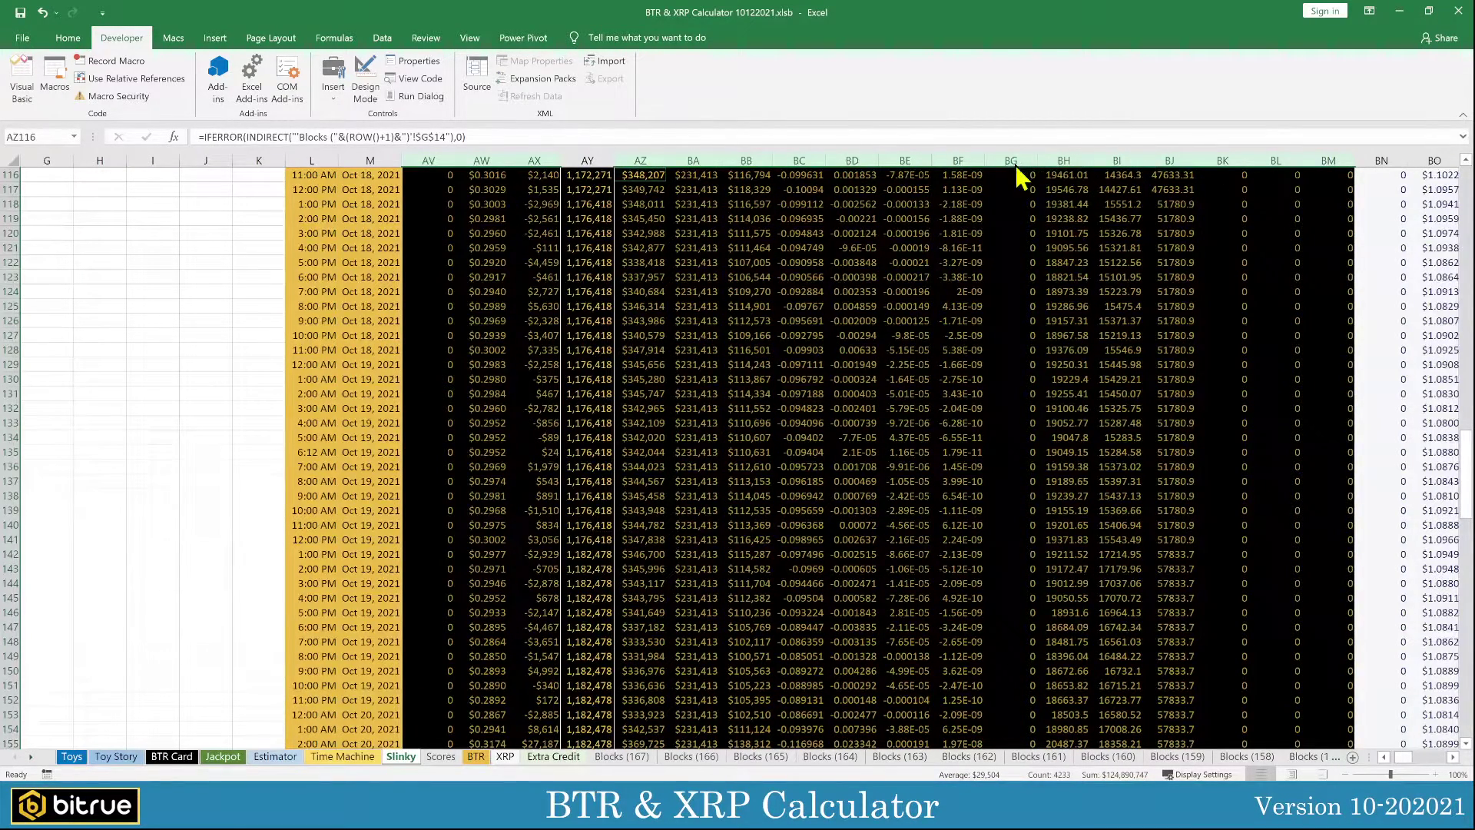
{"action": "key", "text": "ctrl+0"}
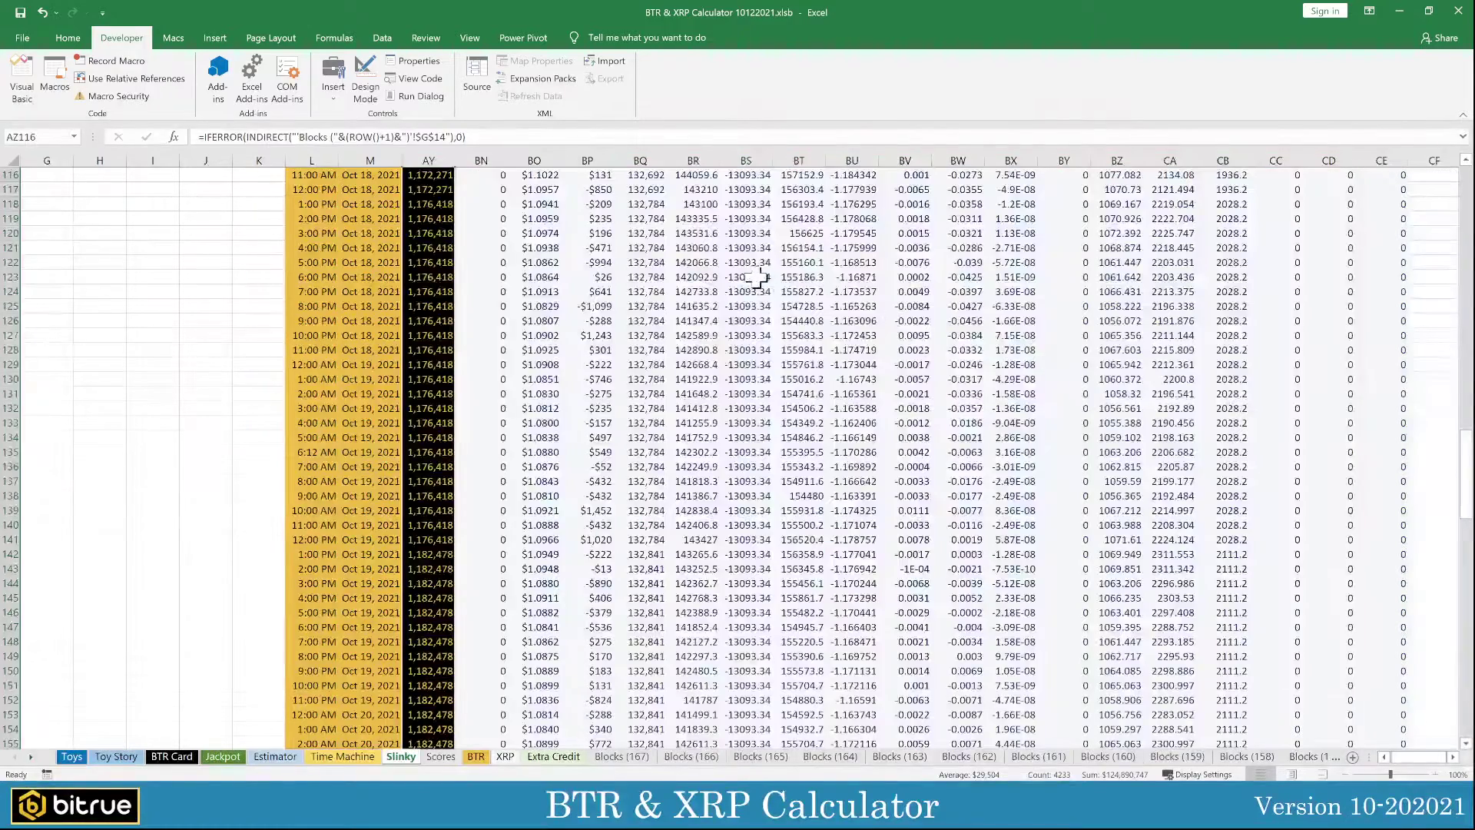
Step: Hide columns BN:BP and BR:CE around the BQ XRP balance
{"action": "left_click", "coordinate": [525, 203]}
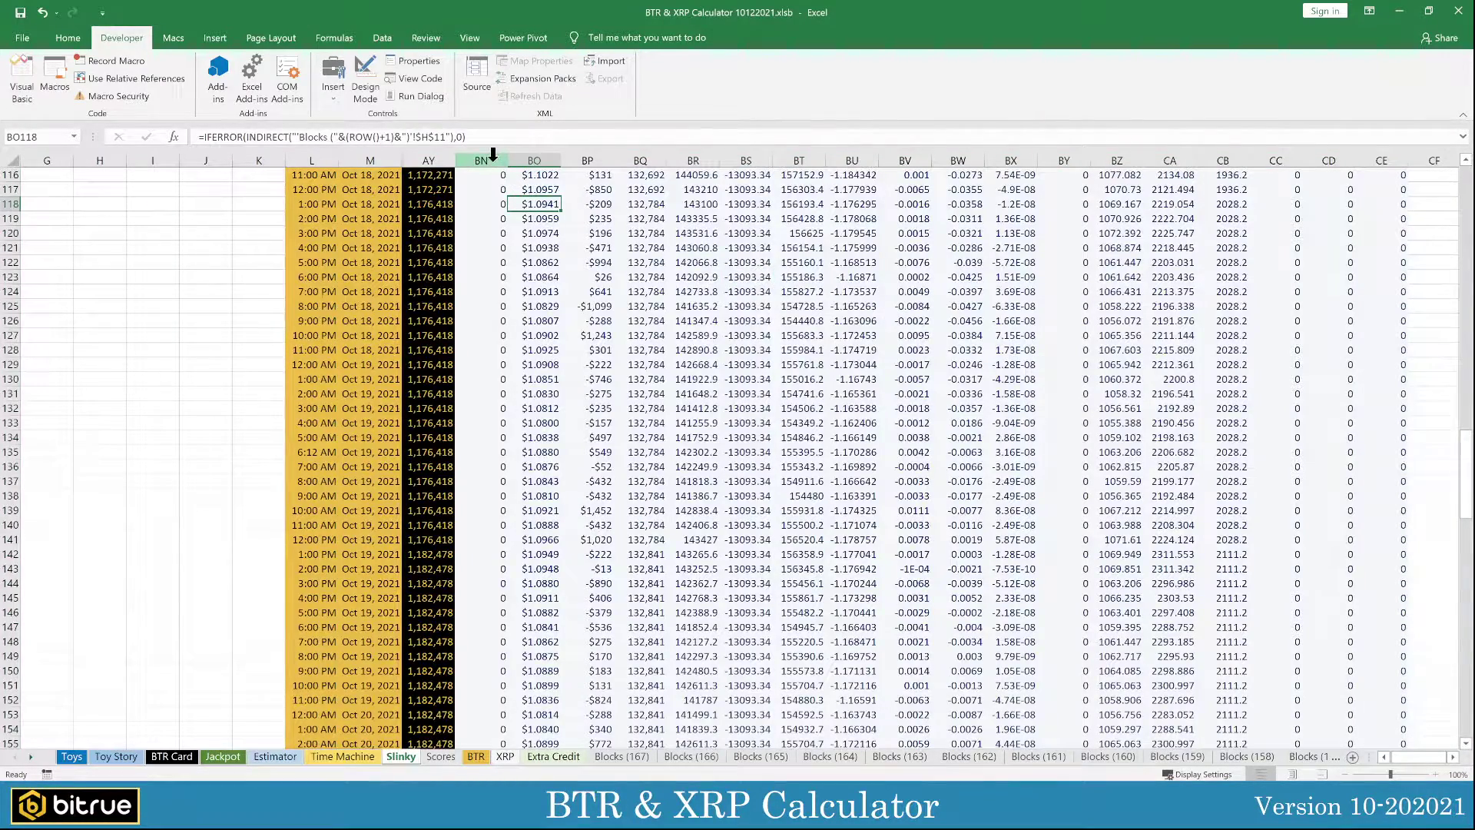
{"action": "left_click_drag", "start_coordinate": [493, 156], "coordinate": [587, 161]}
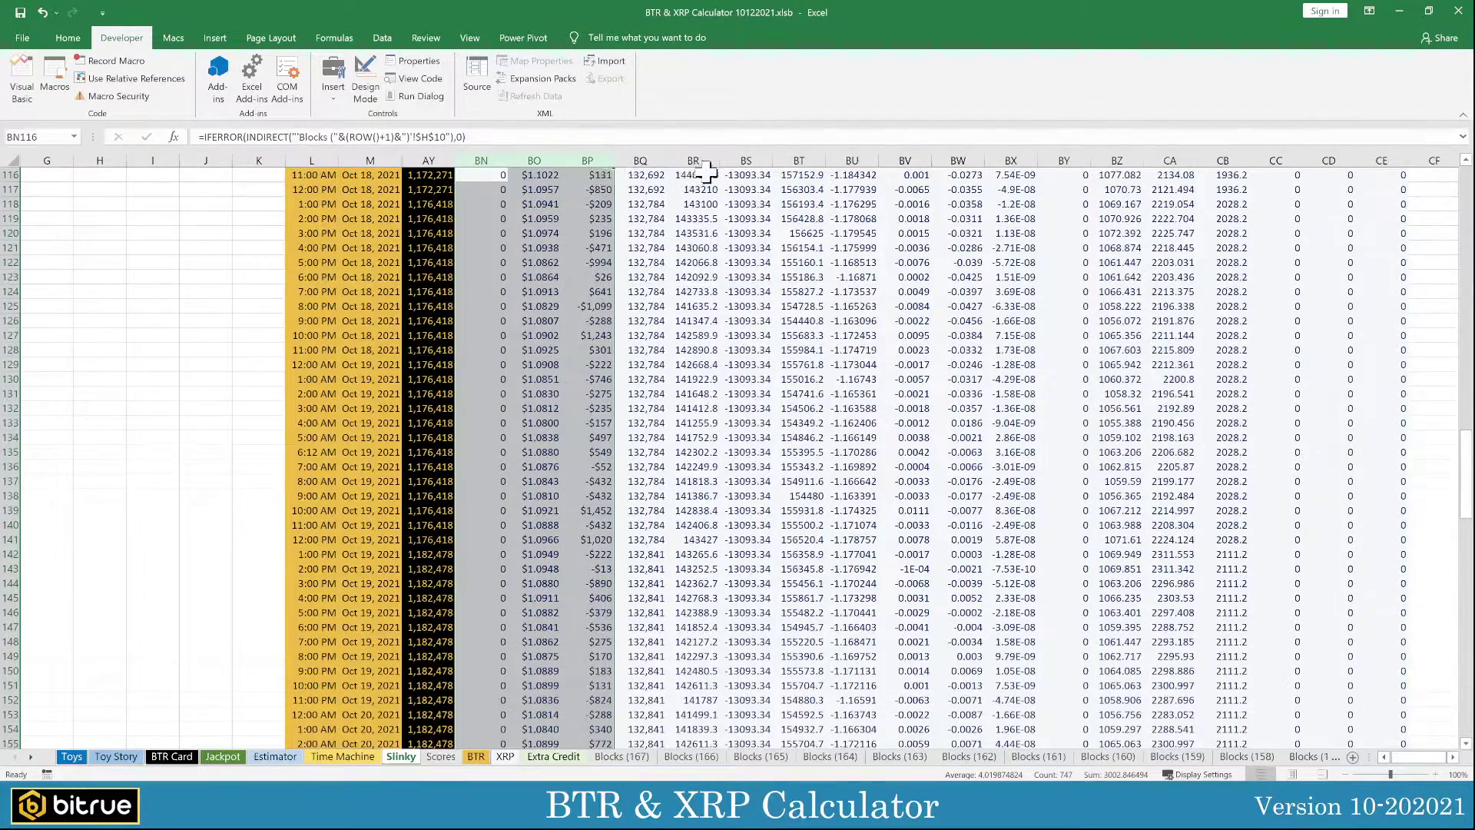
{"action": "left_click_drag", "start_coordinate": [695, 161], "coordinate": [1376, 209]}
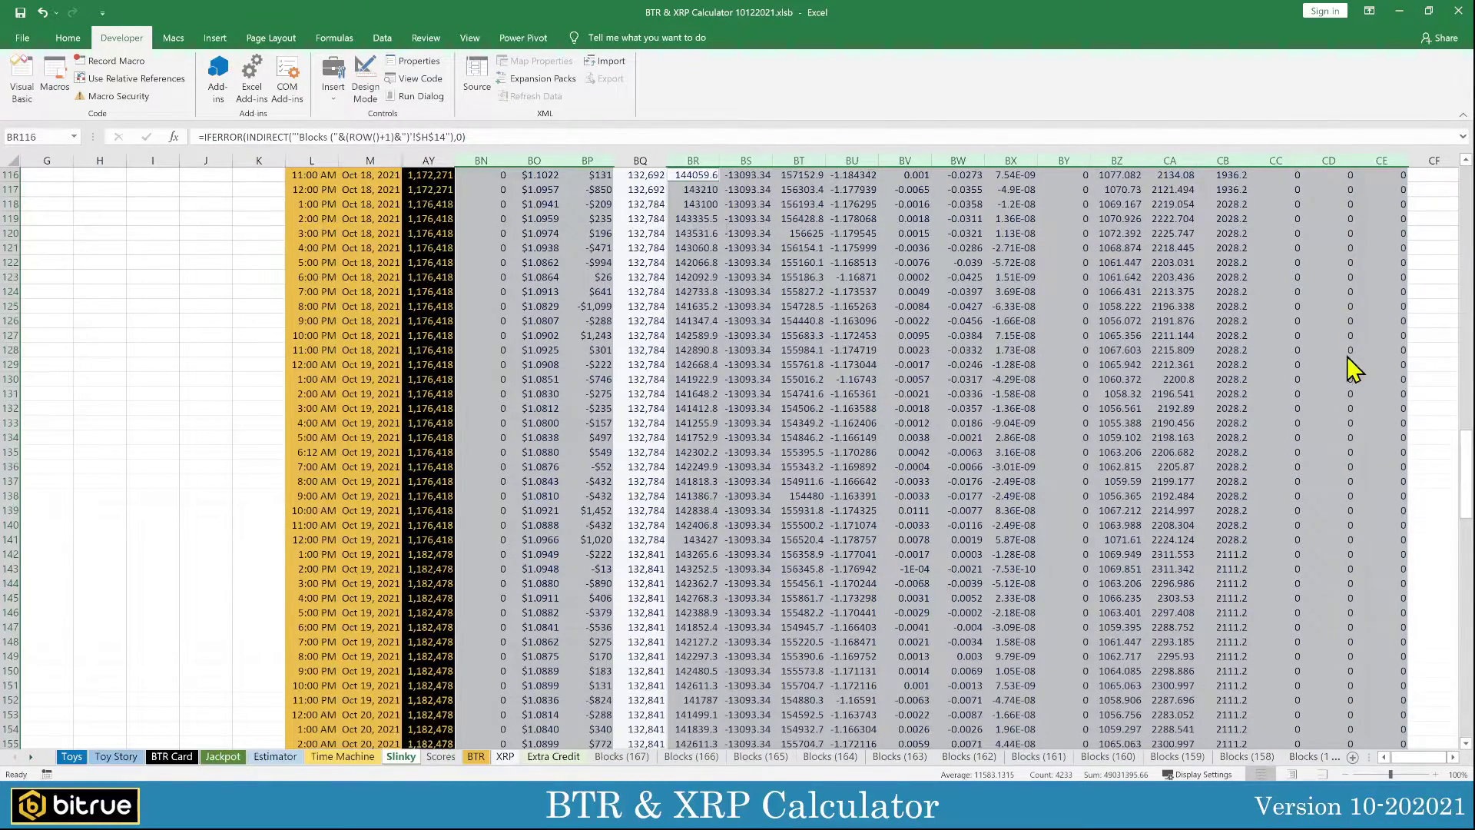
{"action": "key", "text": "ctrl+0"}
Step: Return to the top and inspect the BQ7 XRP balance and M7 date formulas
{"action": "left_click", "coordinate": [349, 366]}
{"action": "scroll", "coordinate": [317, 459], "scroll_direction": "up", "scroll_amount": 5}
{"action": "scroll", "coordinate": [317, 460], "scroll_direction": "up", "scroll_amount": 11}
{"action": "left_click_drag", "start_coordinate": [1465, 412], "coordinate": [1458, 254]}
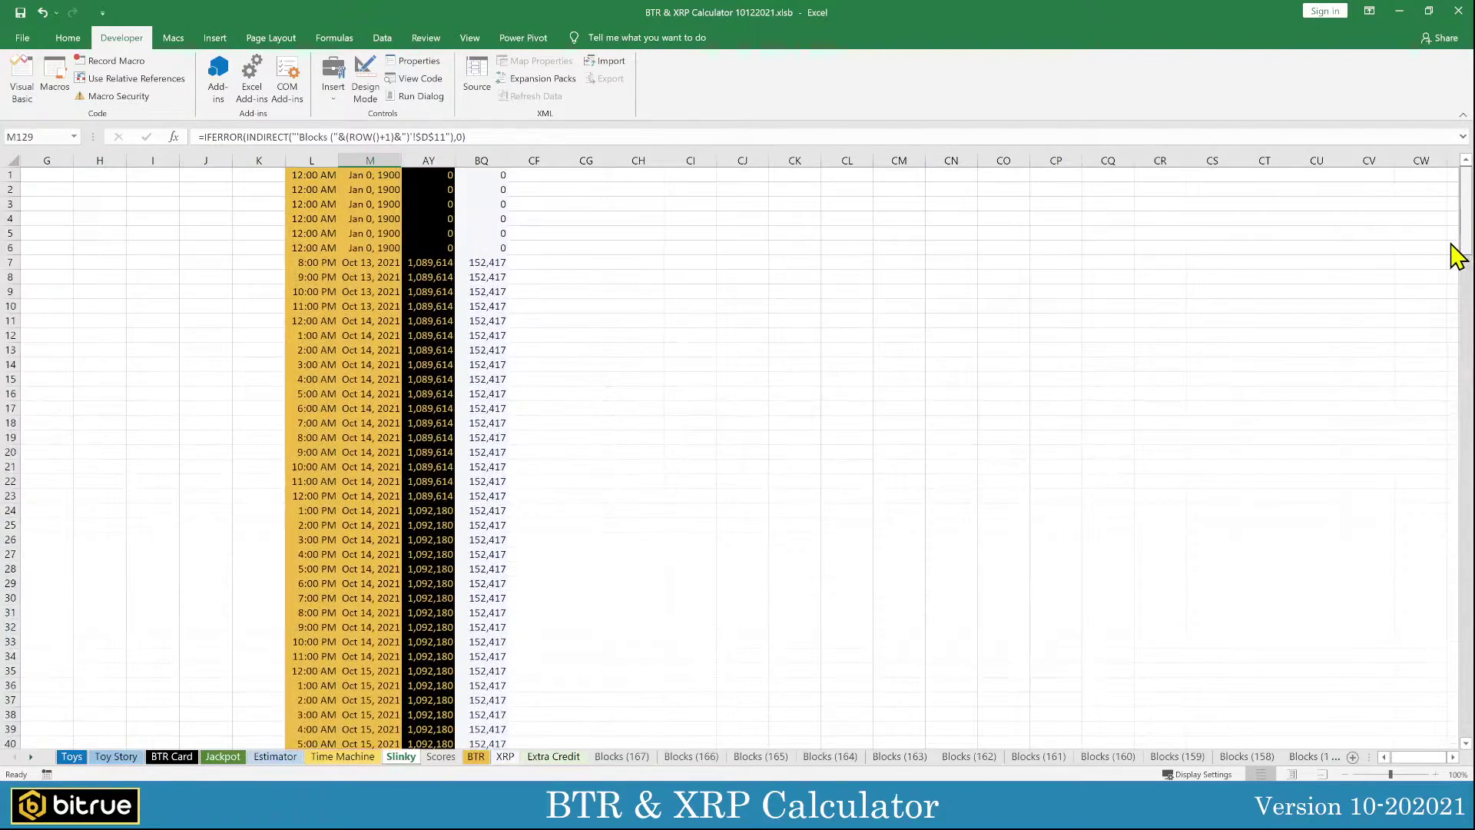
{"action": "left_click", "coordinate": [696, 384]}
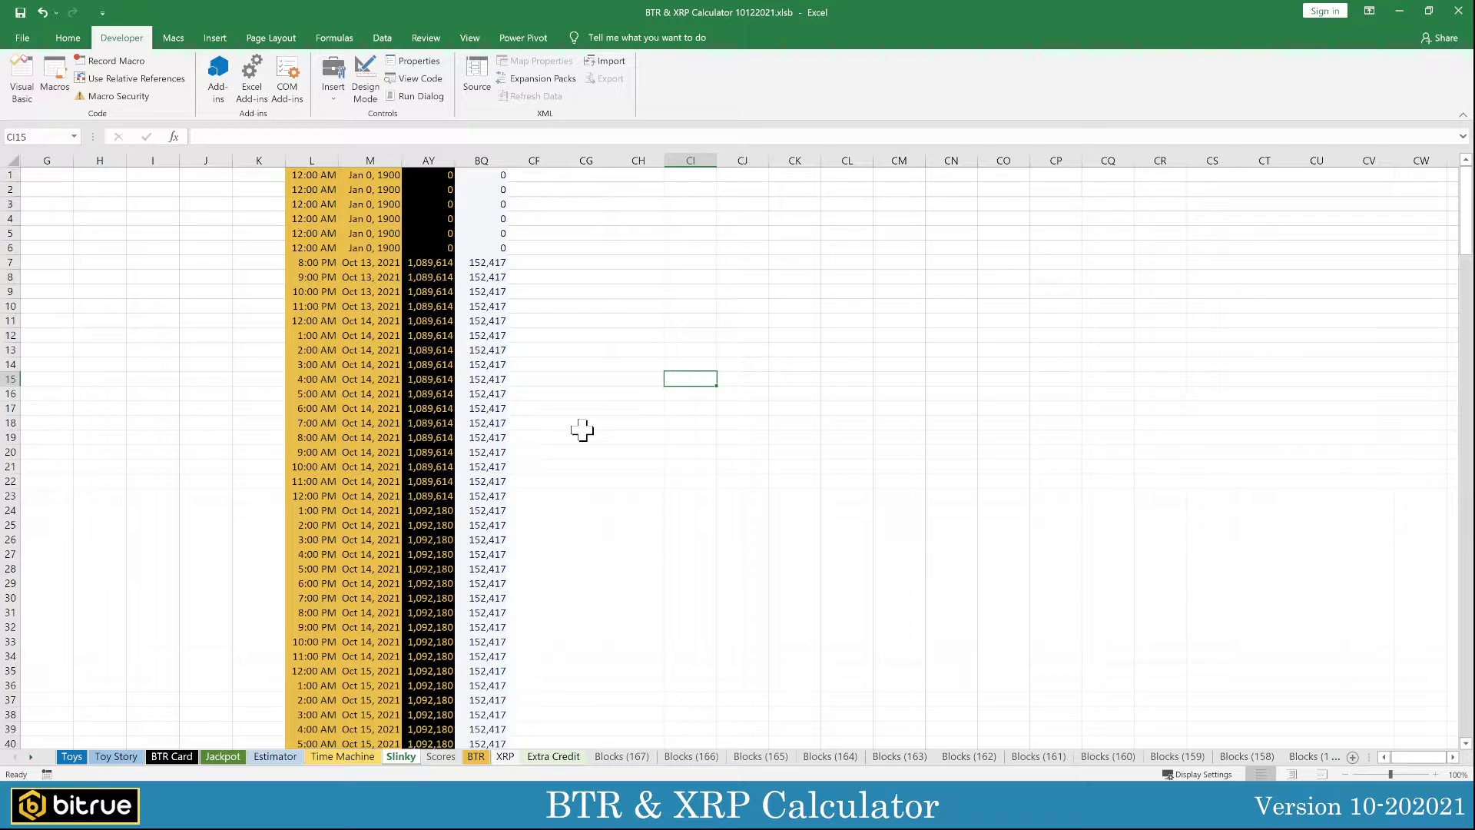
{"action": "left_click", "coordinate": [490, 264]}
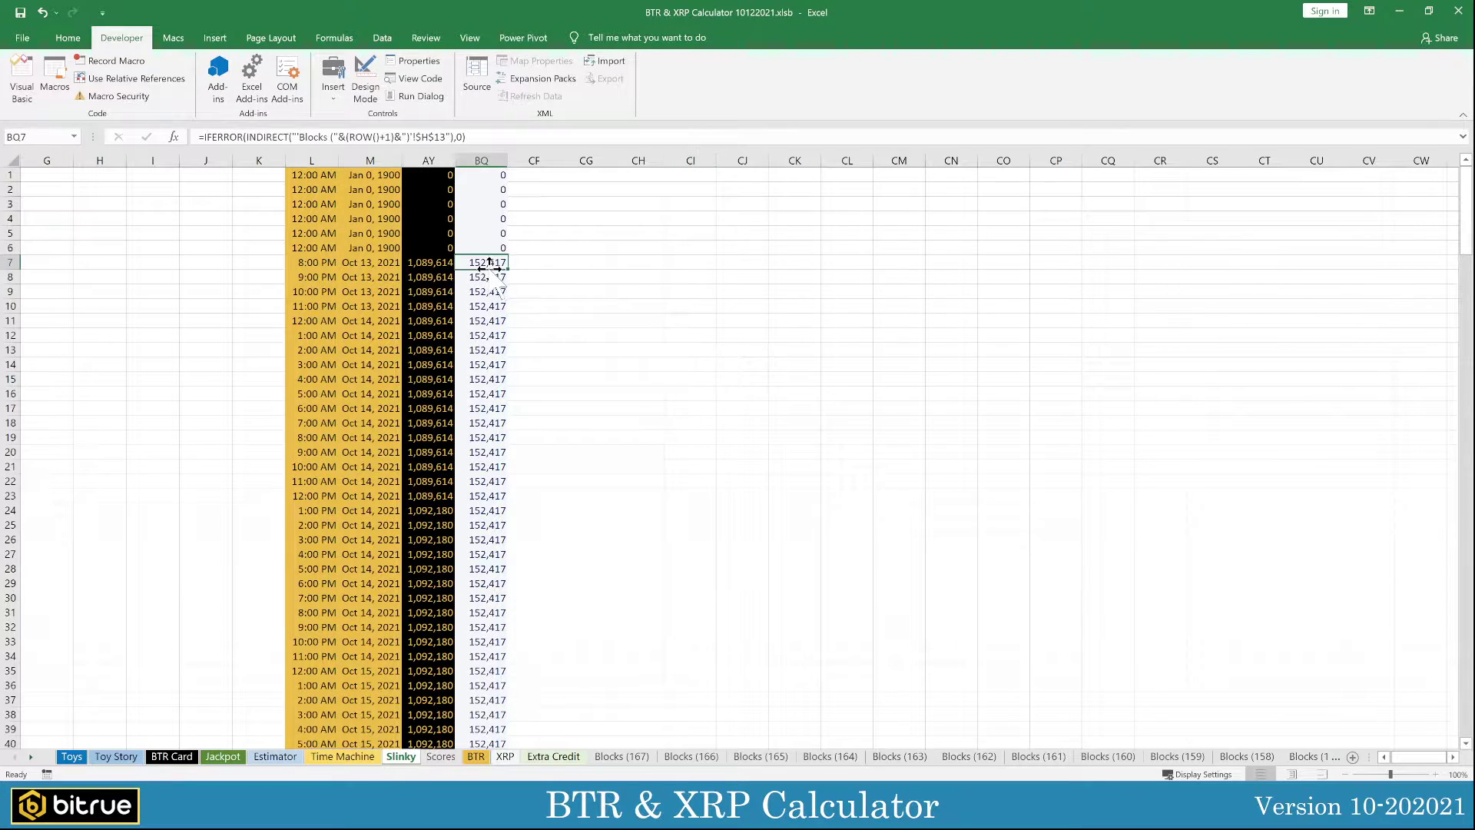
{"action": "left_click", "coordinate": [557, 295]}
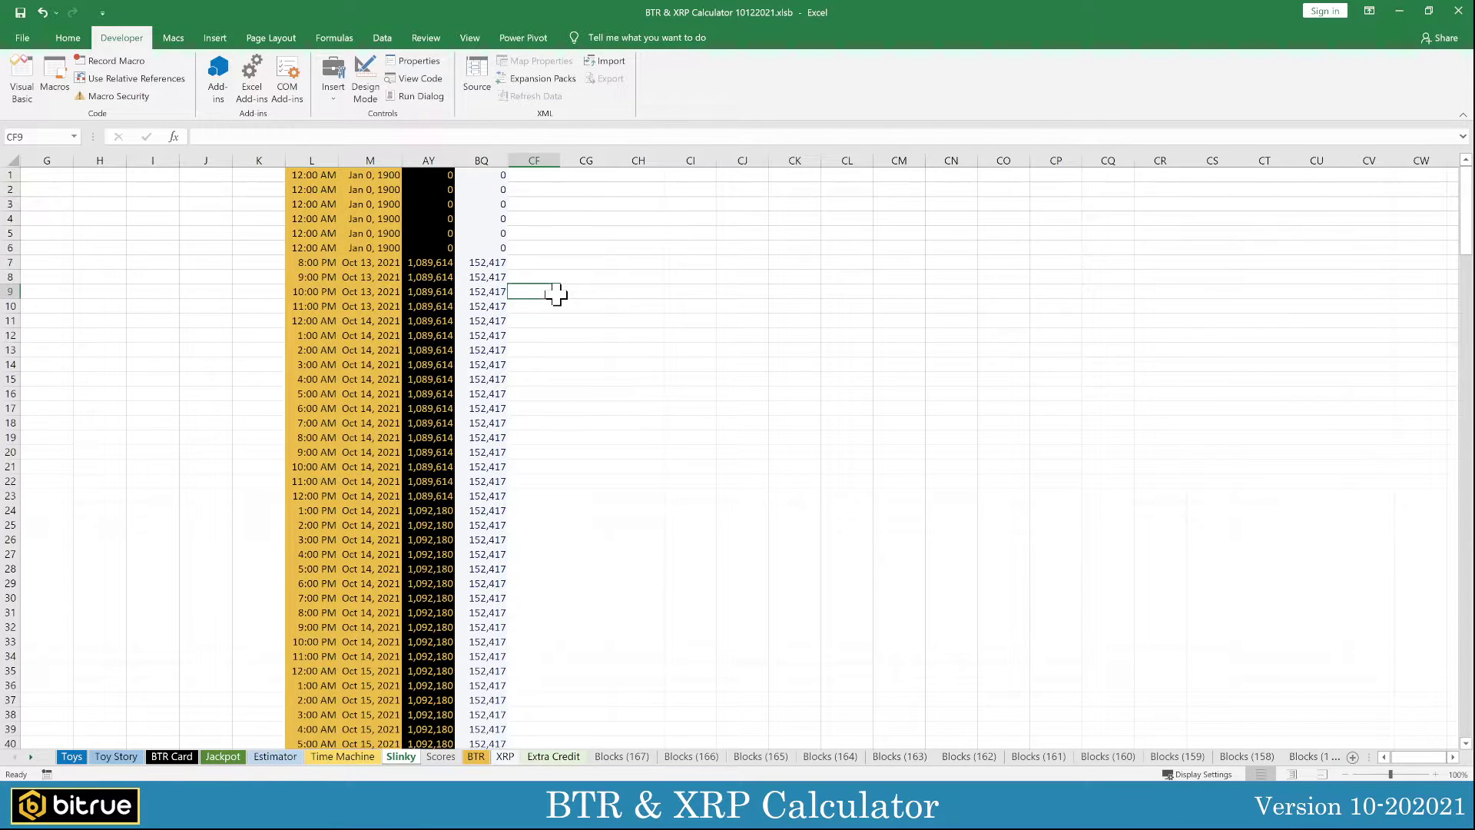
{"action": "left_click", "coordinate": [361, 271]}
{"action": "left_click", "coordinate": [152, 261]}
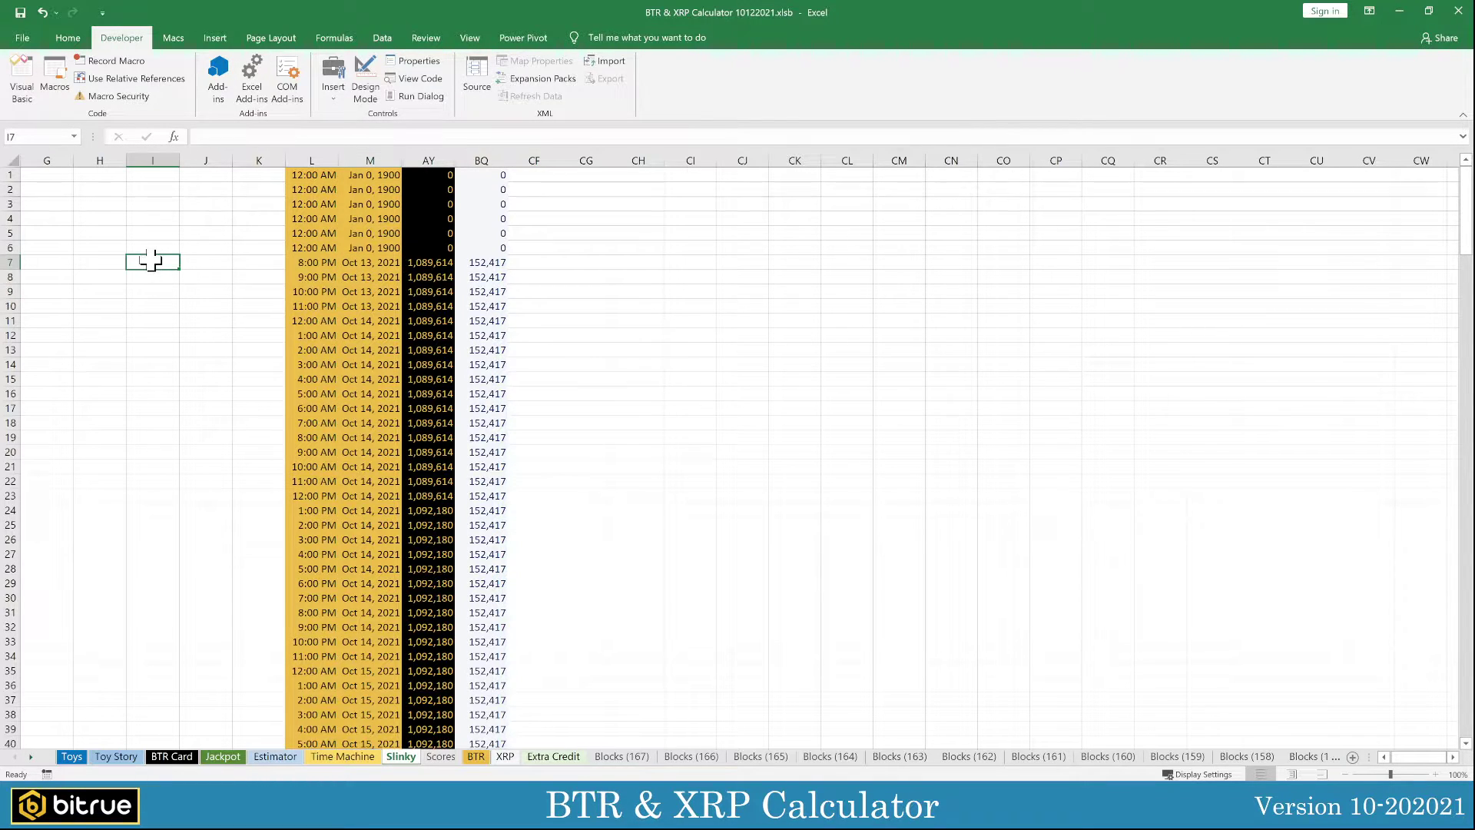
{"action": "left_click", "coordinate": [389, 263]}
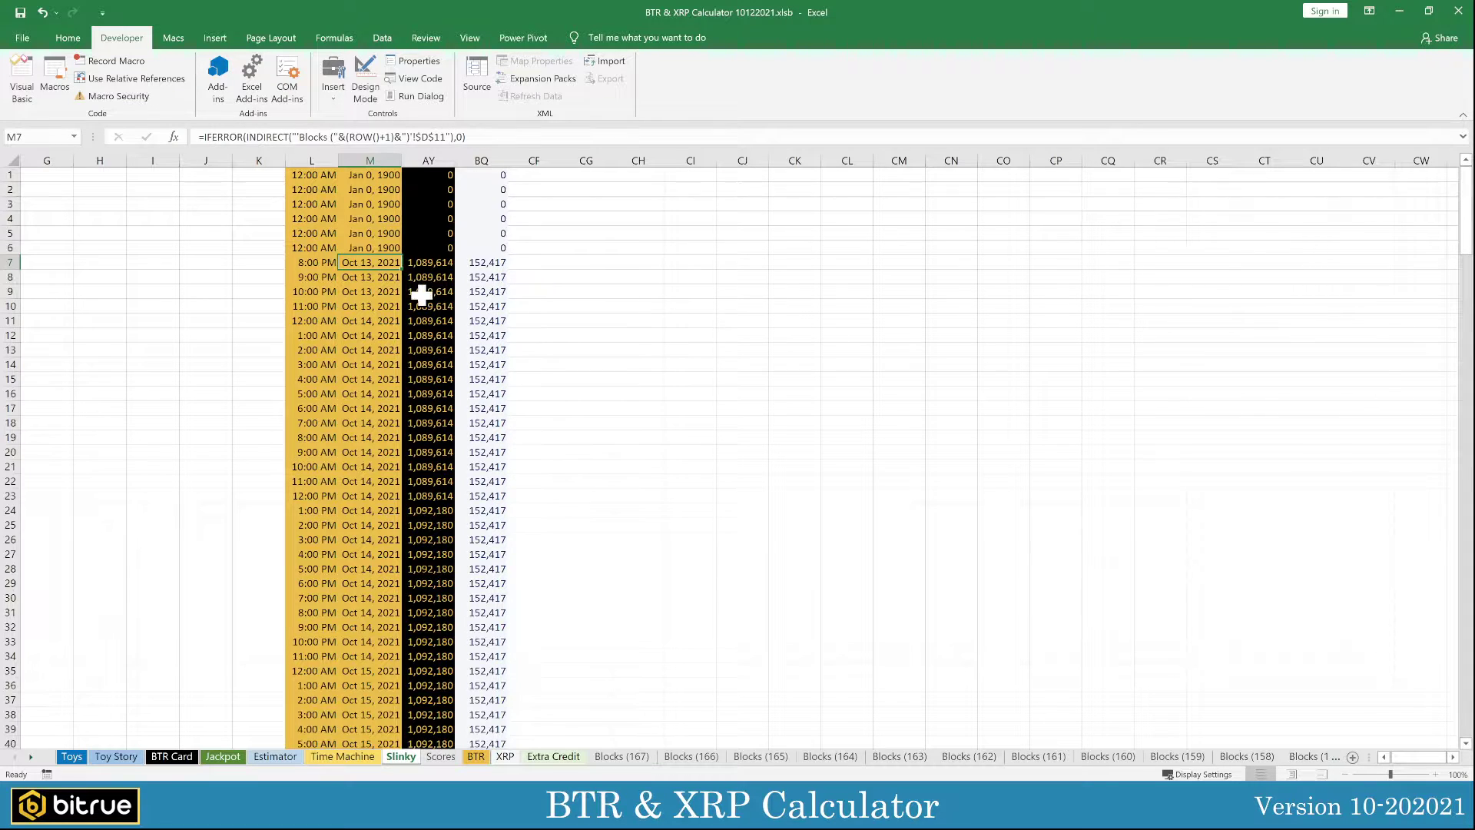
{"action": "scroll", "coordinate": [545, 341], "scroll_direction": "down", "scroll_amount": 3}
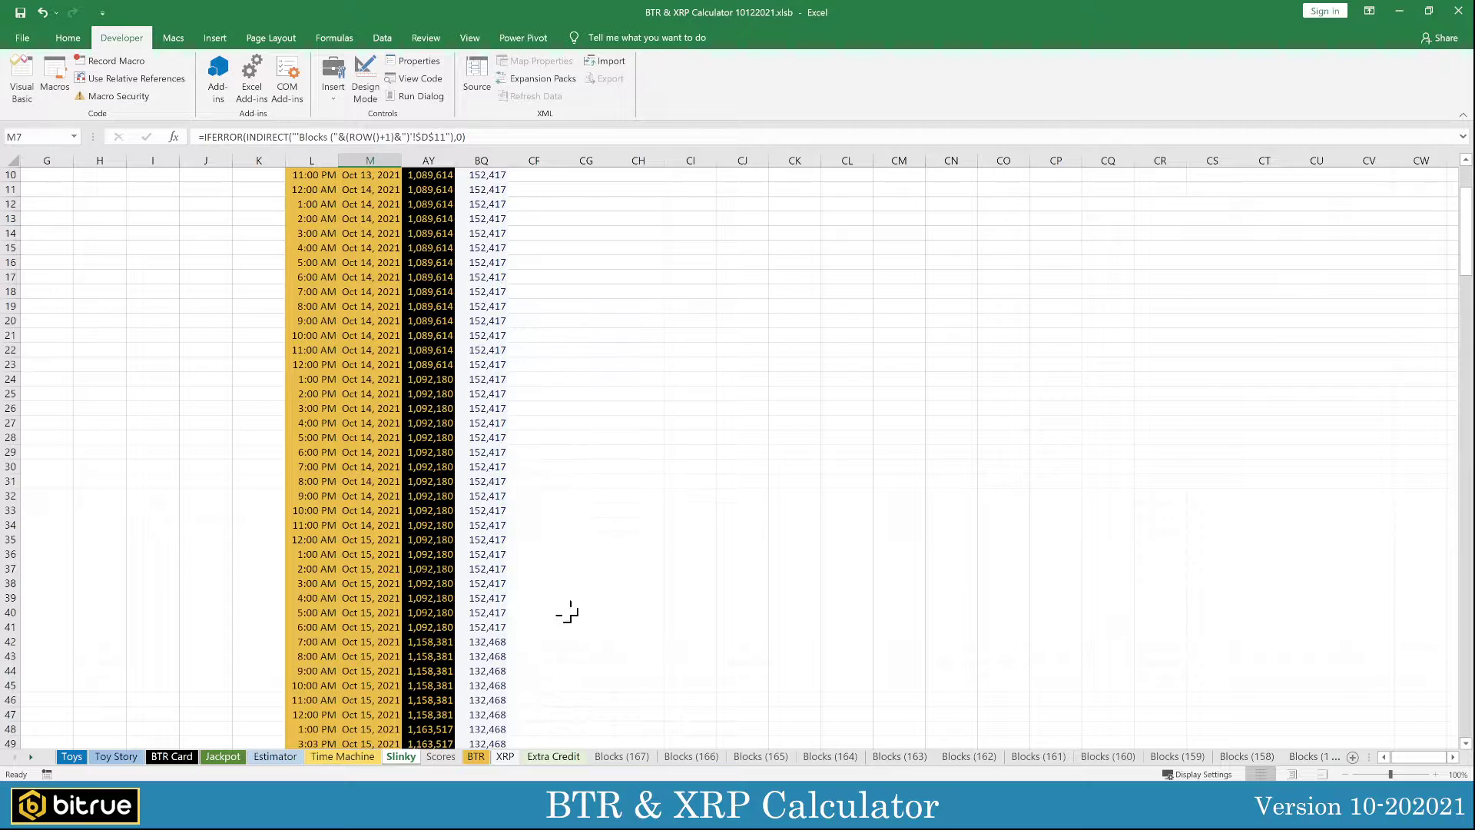
{"action": "left_click_drag", "start_coordinate": [10, 628], "coordinate": [10, 643]}
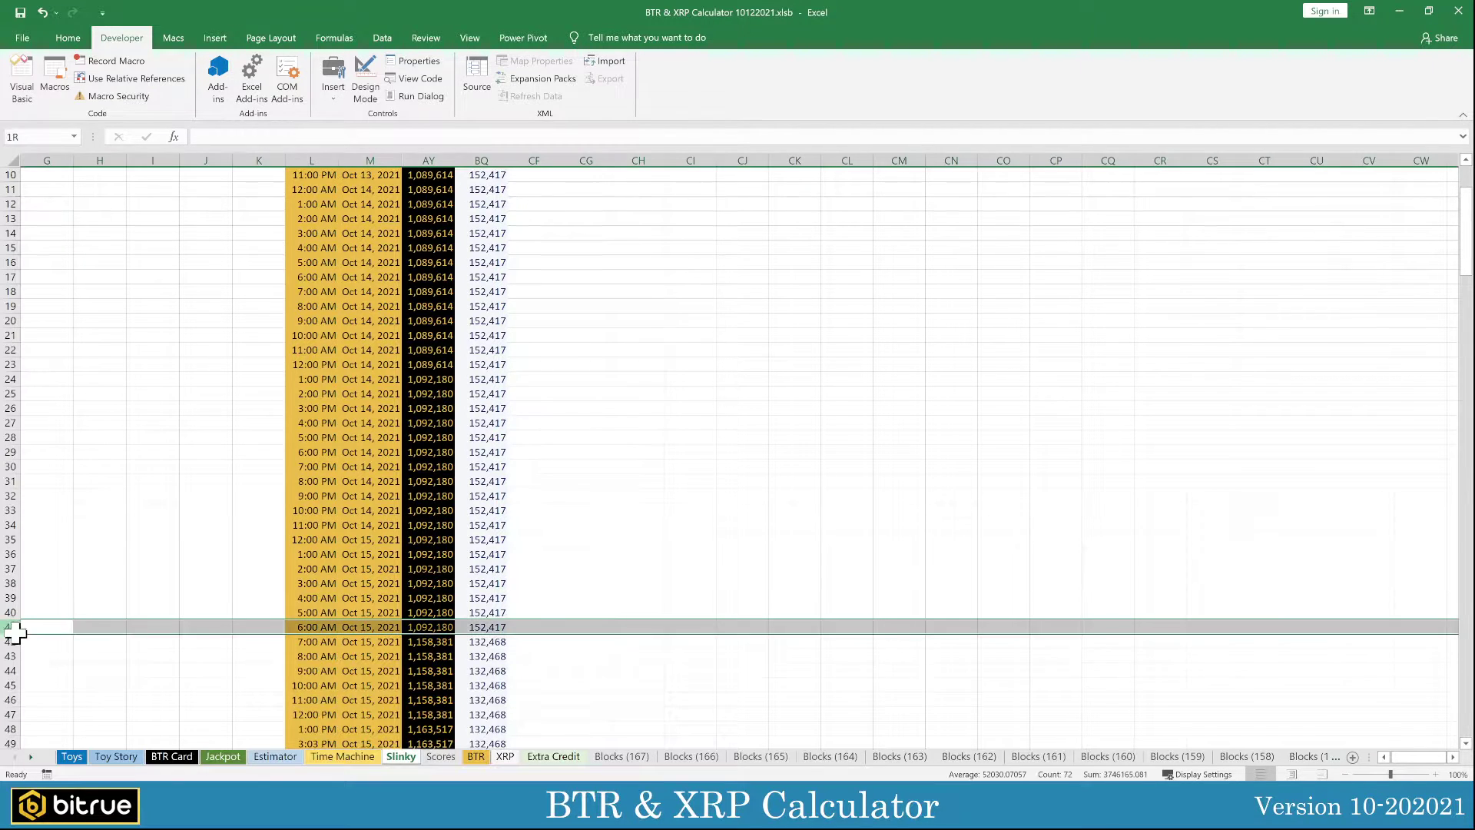
{"action": "left_click", "coordinate": [498, 630]}
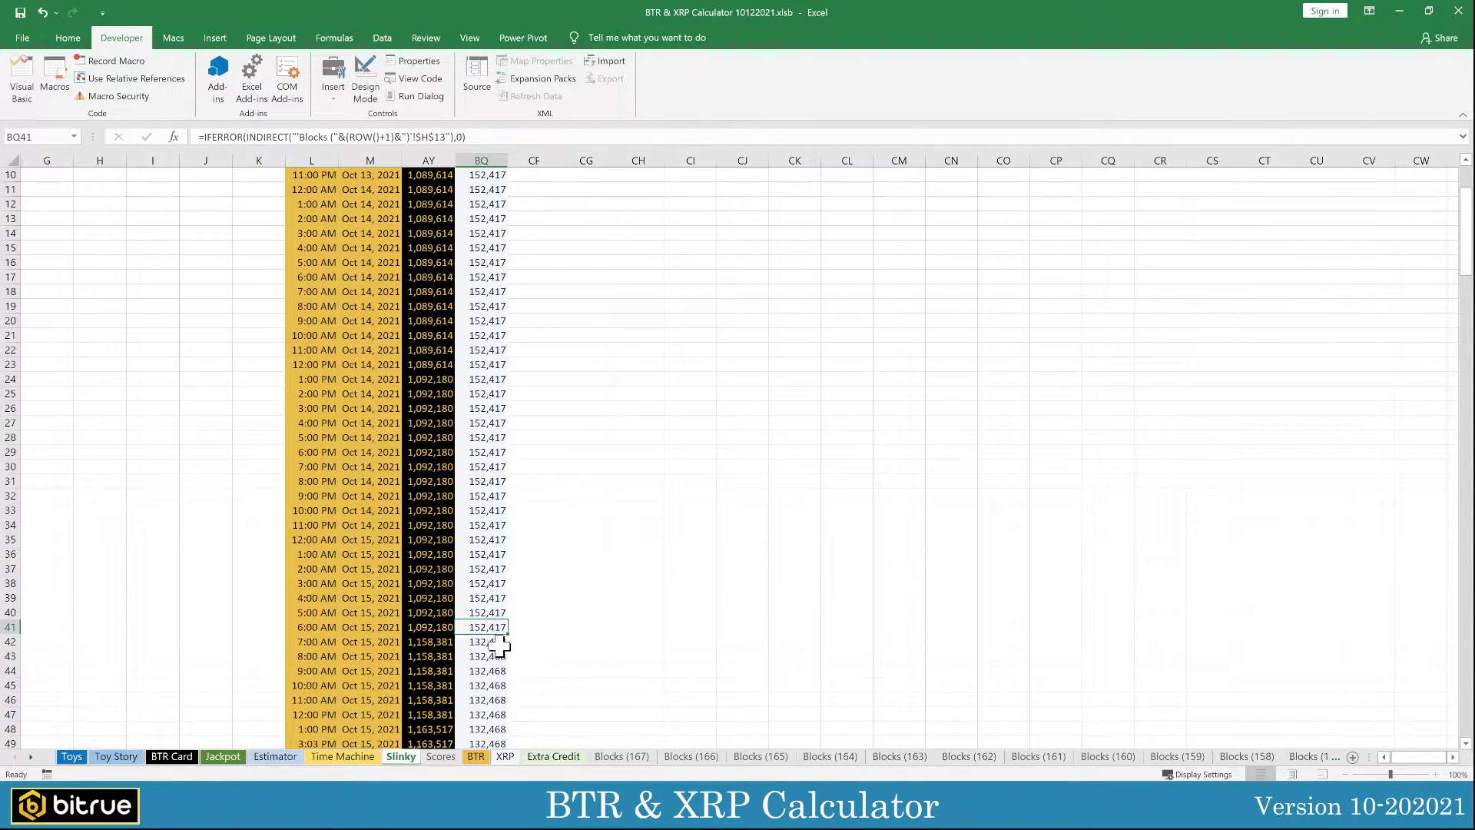
{"action": "left_click", "coordinate": [498, 644]}
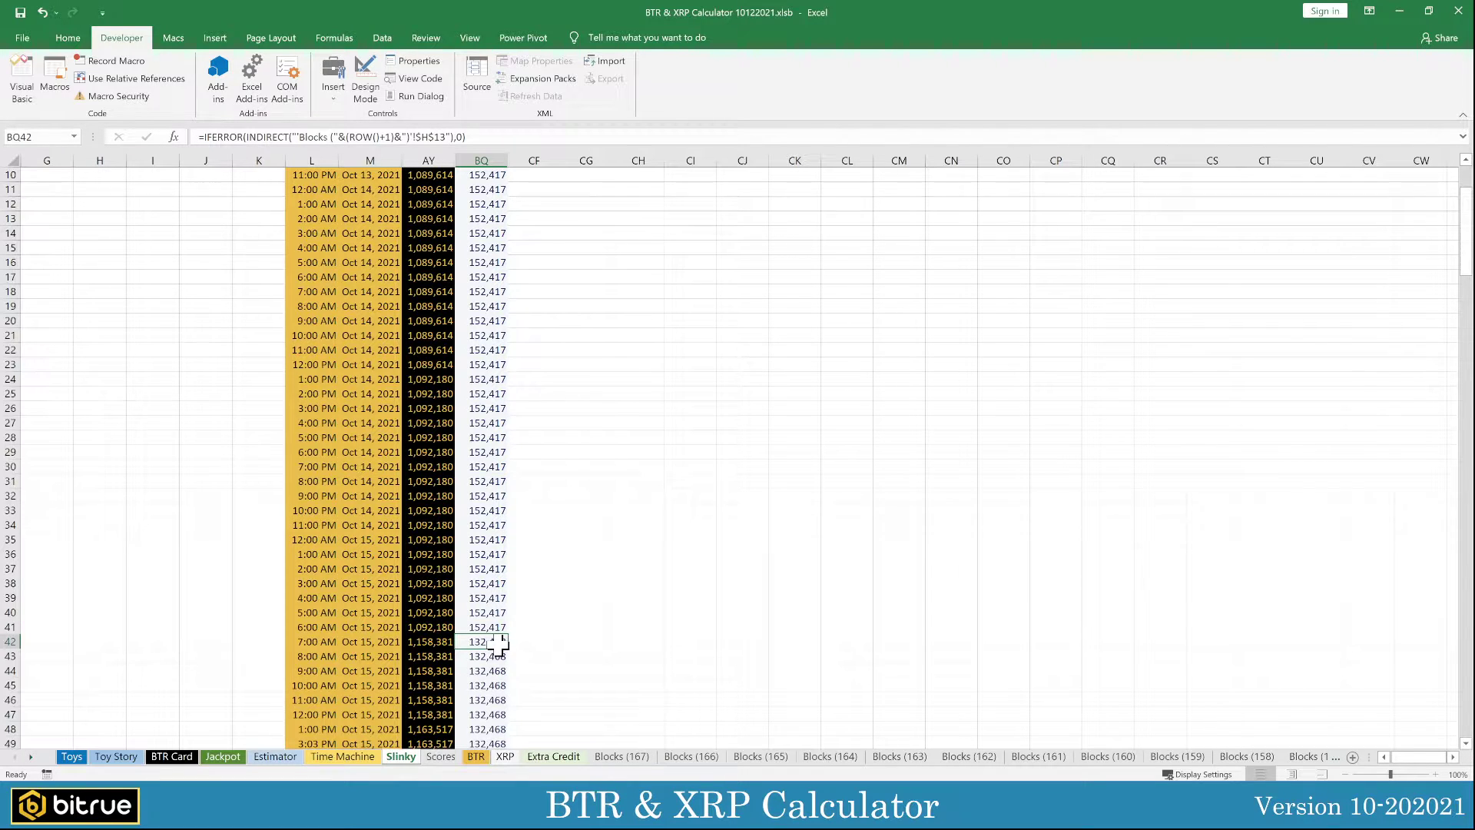
{"action": "key", "text": "Left"}
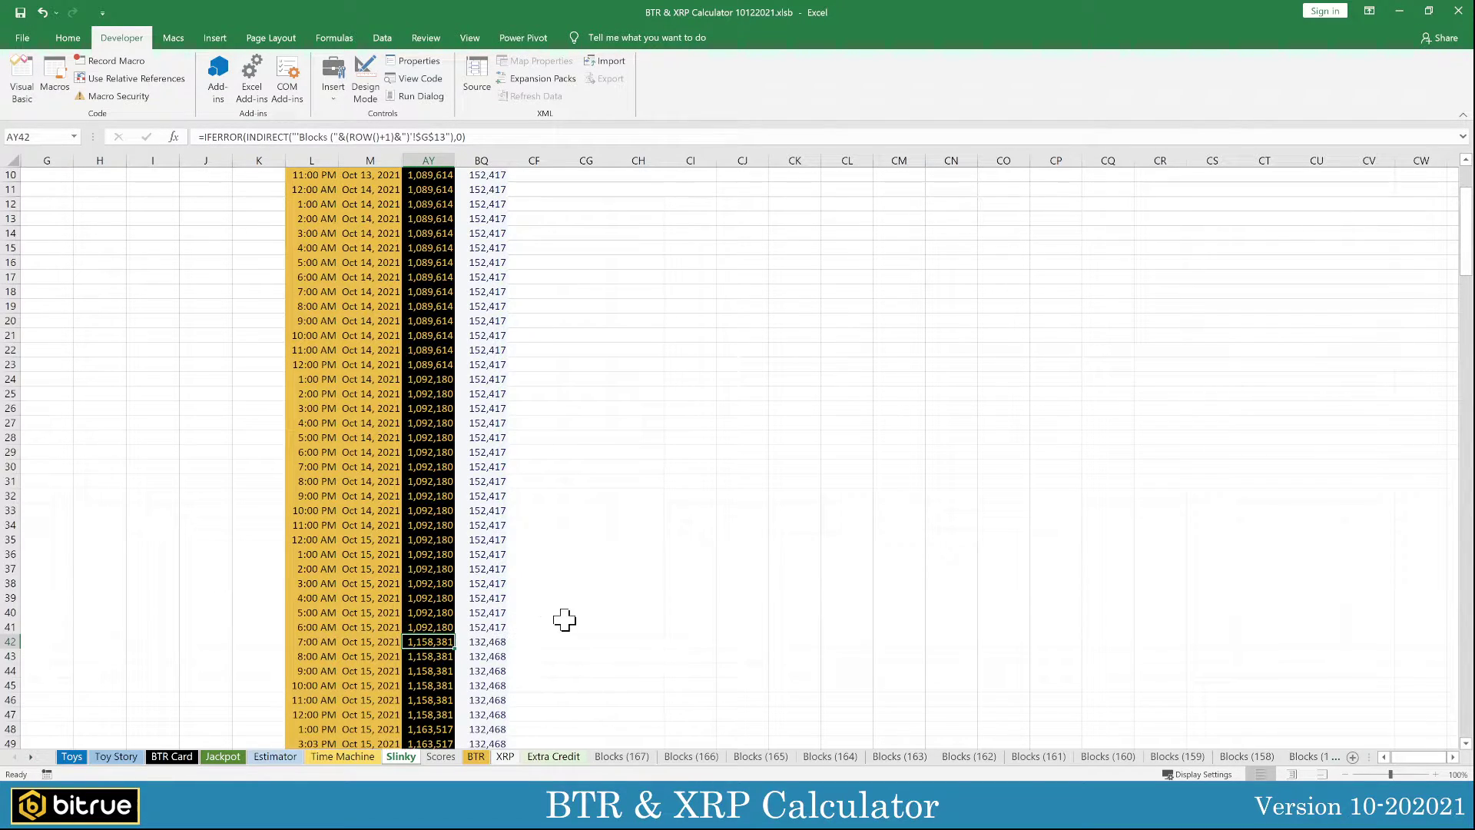
{"action": "left_click", "coordinate": [426, 608]}
{"action": "scroll", "coordinate": [425, 628], "scroll_direction": "down", "scroll_amount": 1}
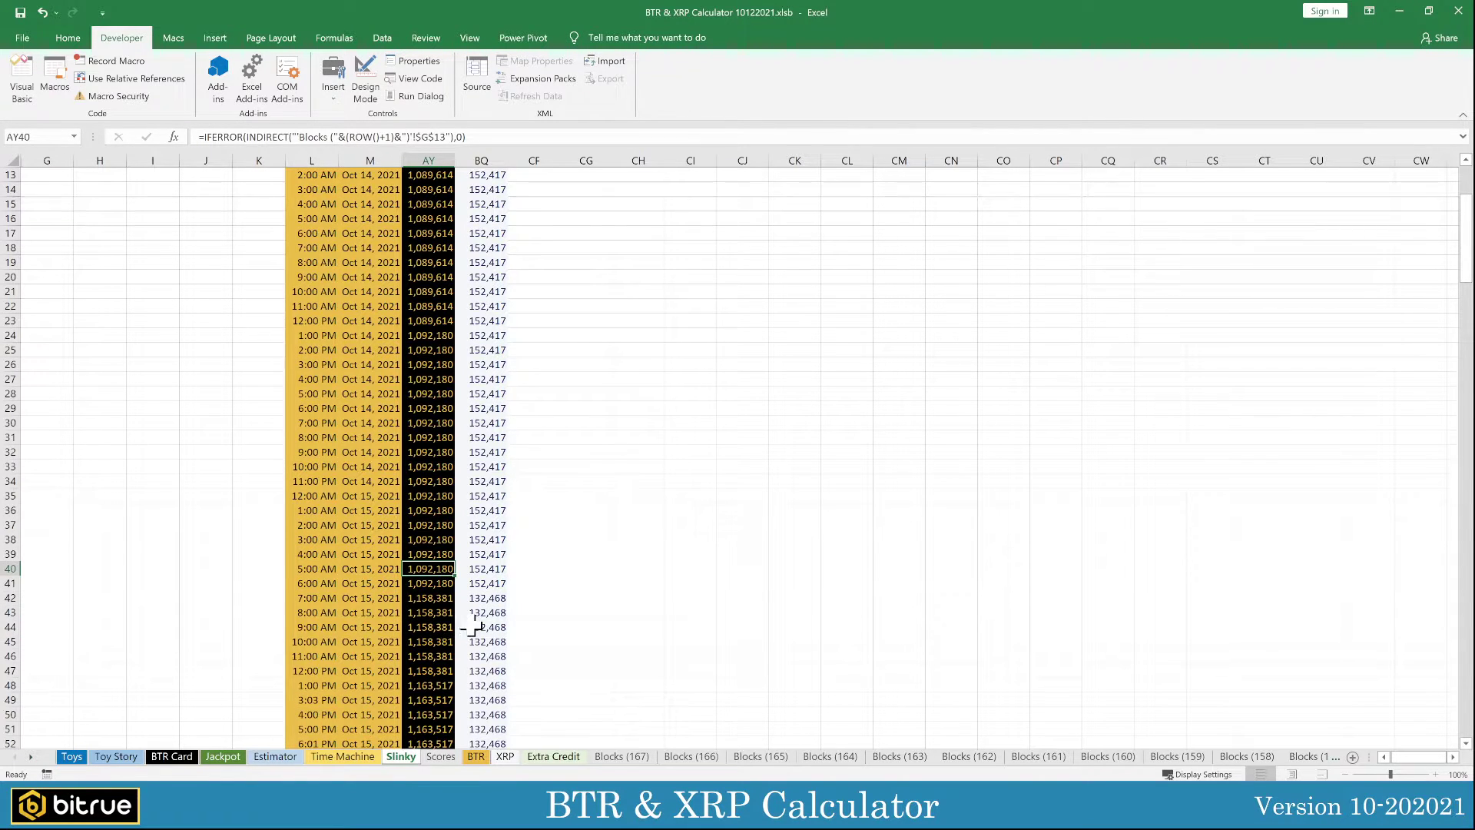
{"action": "scroll", "coordinate": [473, 628], "scroll_direction": "down", "scroll_amount": 2}
{"action": "scroll", "coordinate": [472, 629], "scroll_direction": "down", "scroll_amount": 1}
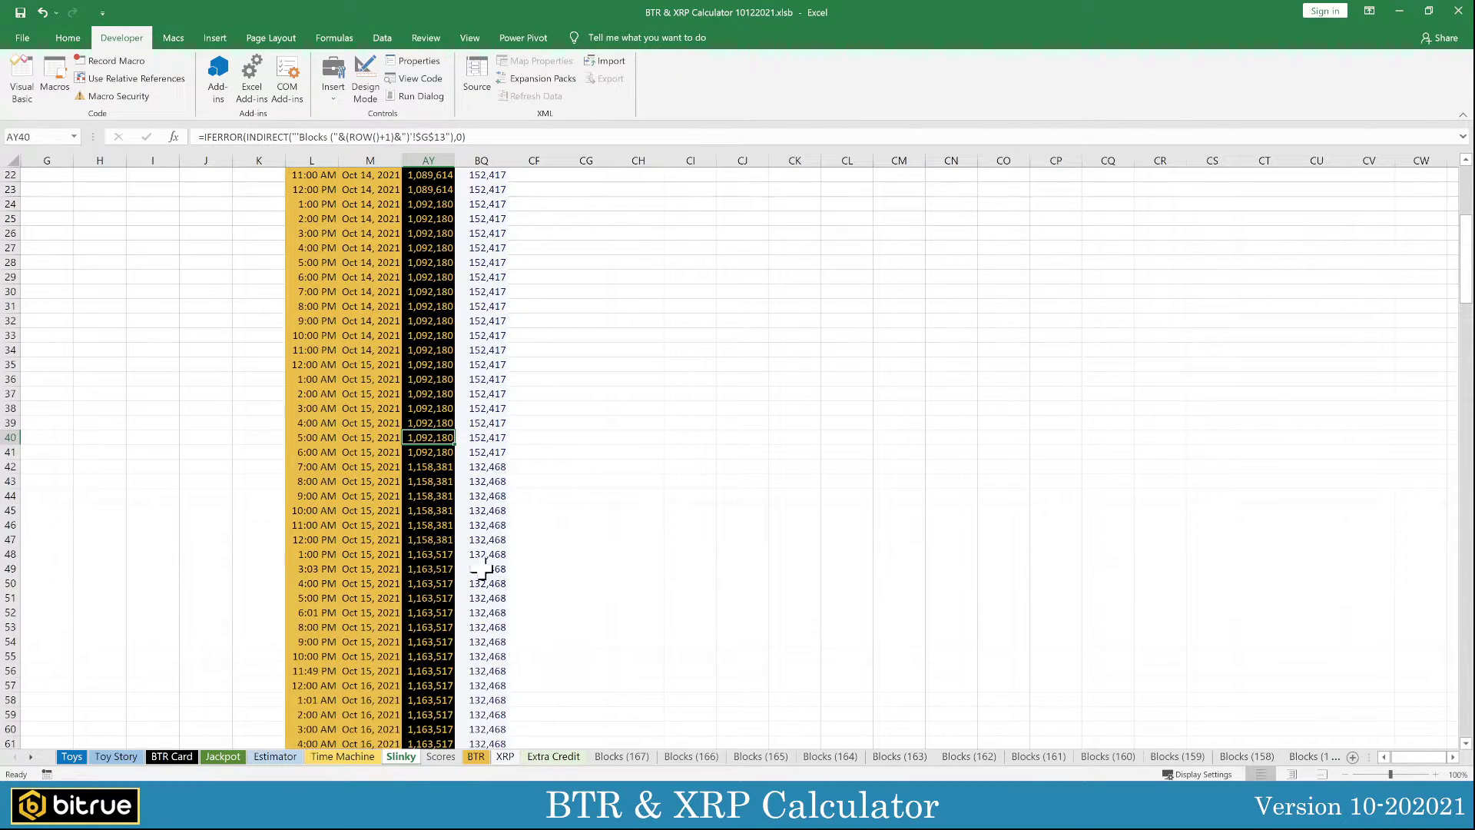
{"action": "left_click", "coordinate": [393, 540]}
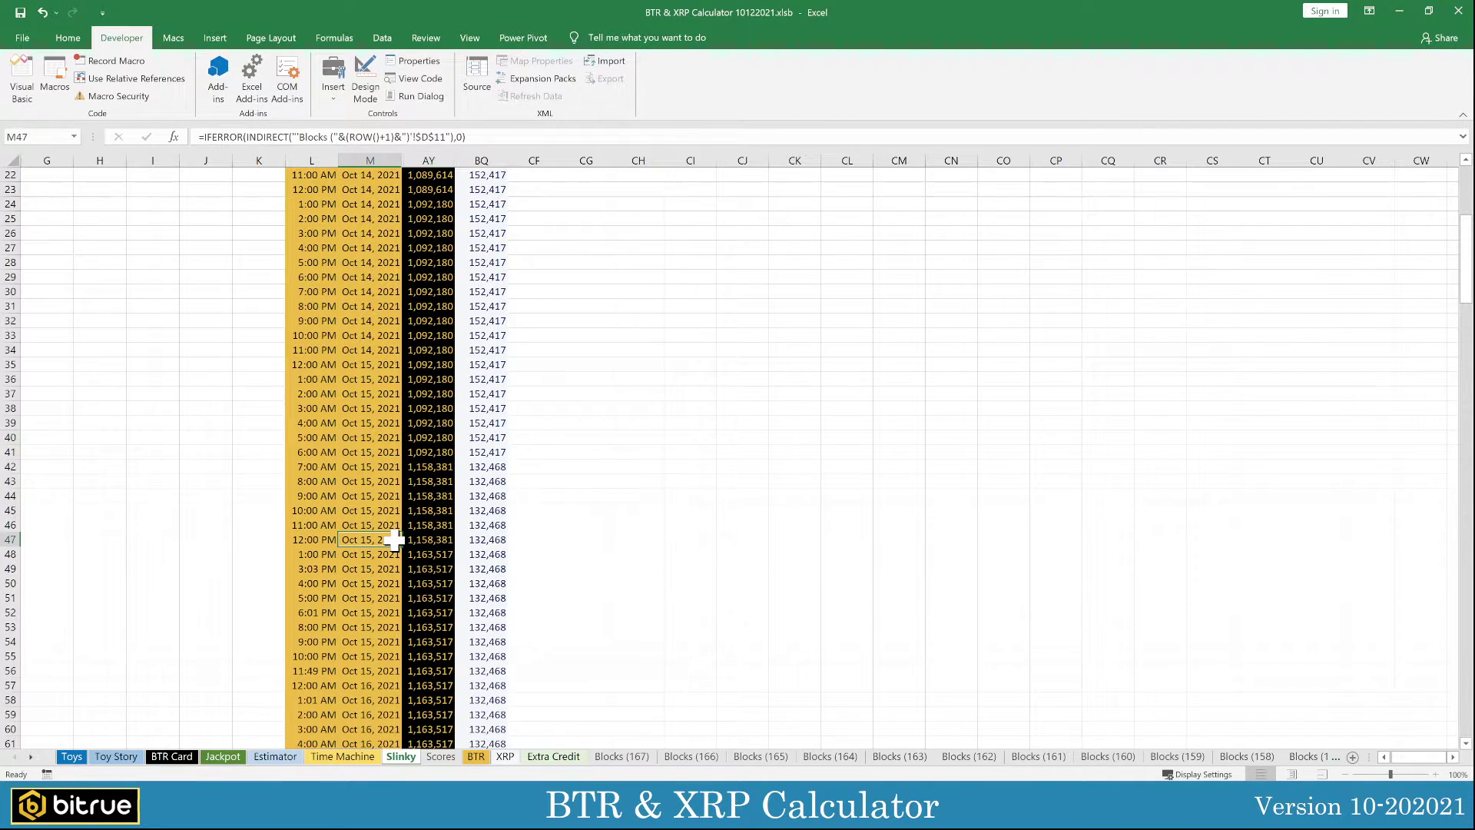
{"action": "left_click_drag", "start_coordinate": [428, 540], "coordinate": [429, 554]}
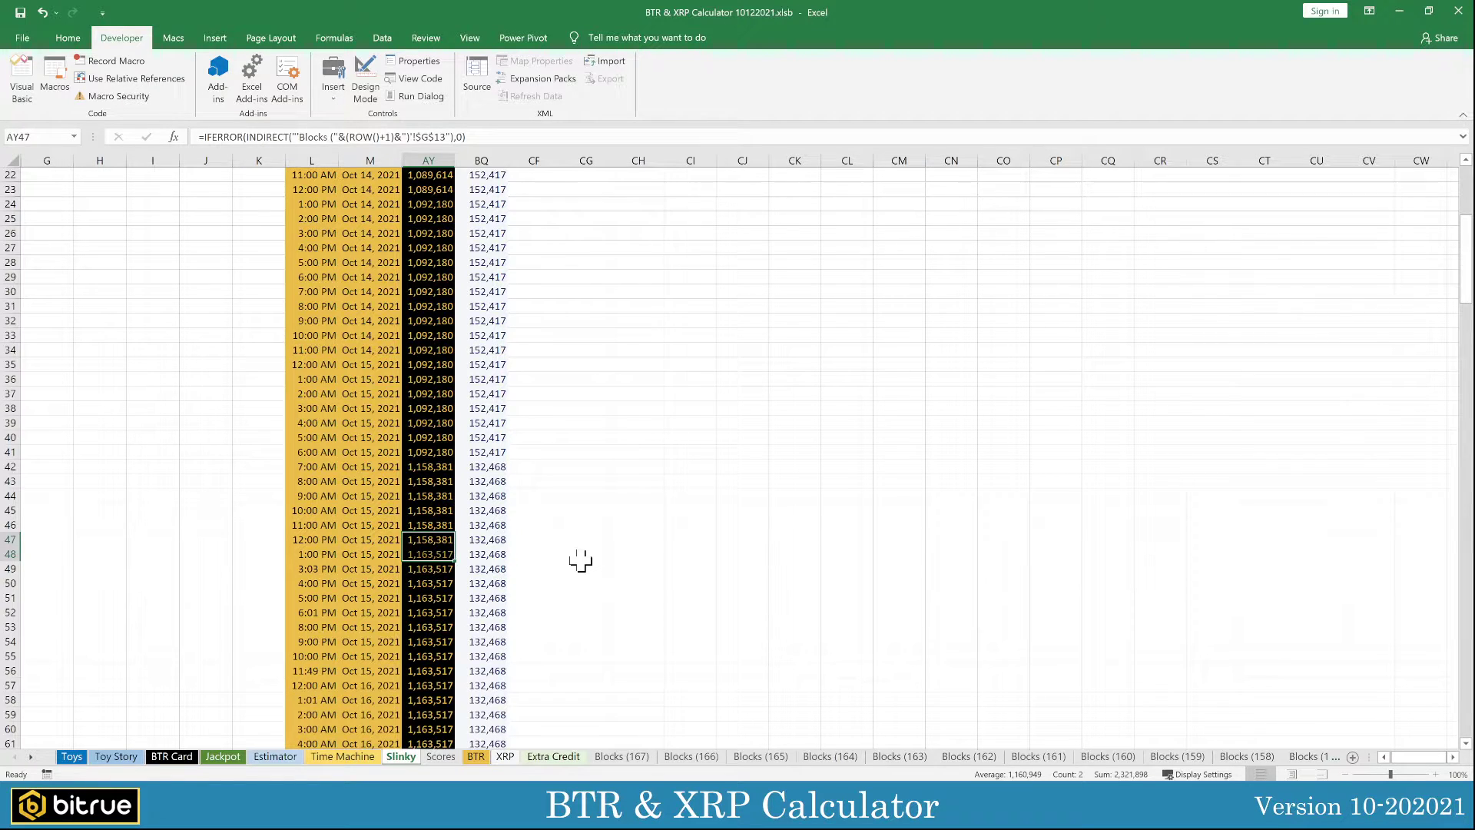
{"action": "left_click", "coordinate": [487, 659]}
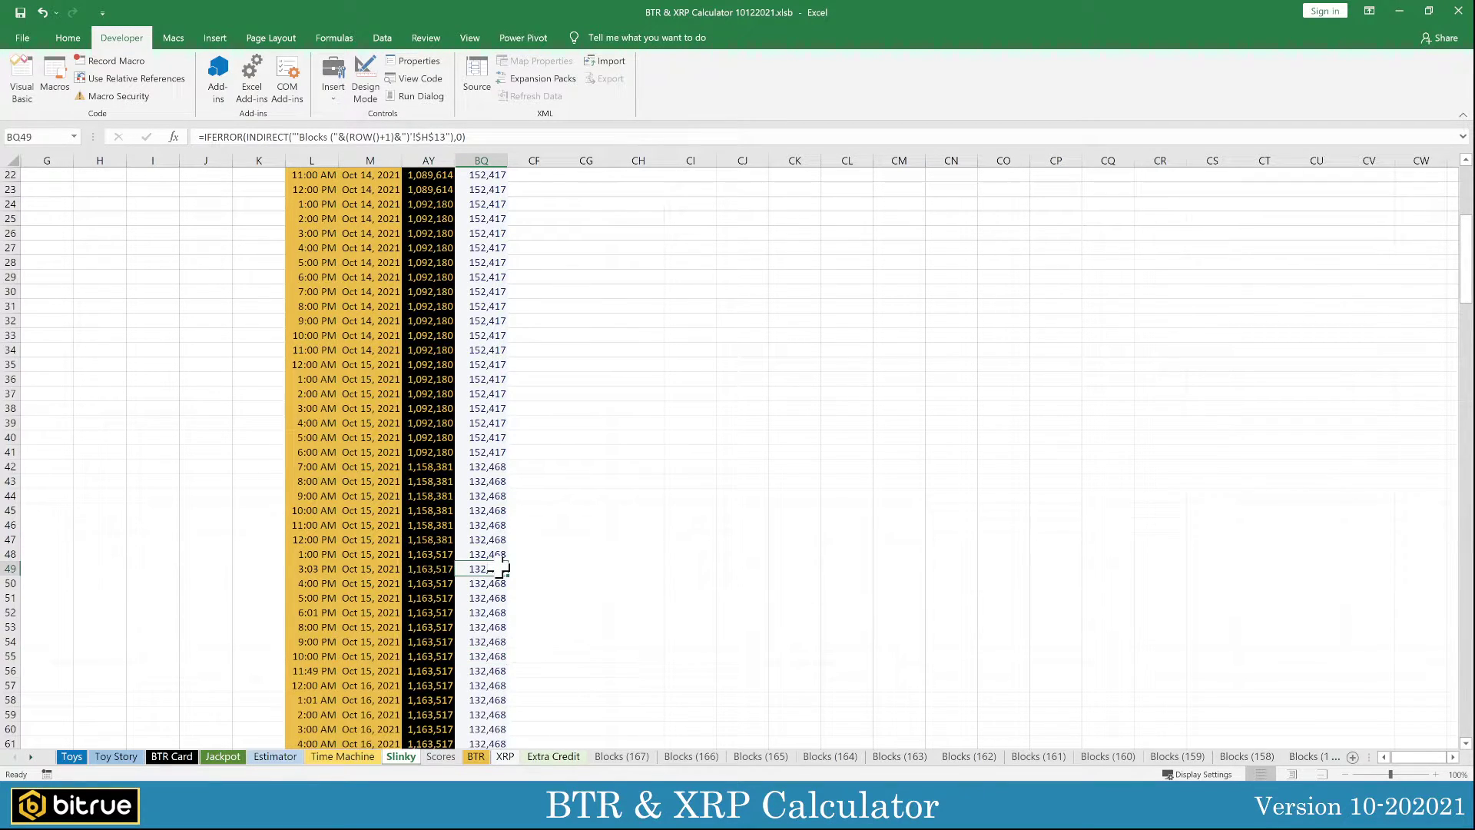
{"action": "left_click", "coordinate": [492, 613]}
{"action": "left_click", "coordinate": [489, 570]}
{"action": "left_click", "coordinate": [489, 644]}
{"action": "left_click", "coordinate": [486, 686]}
{"action": "left_click", "coordinate": [486, 629]}
{"action": "scroll", "coordinate": [305, 647], "scroll_direction": "down", "scroll_amount": 2}
{"action": "scroll", "coordinate": [304, 647], "scroll_direction": "down", "scroll_amount": 1}
{"action": "scroll", "coordinate": [305, 647], "scroll_direction": "down", "scroll_amount": 1}
{"action": "scroll", "coordinate": [304, 646], "scroll_direction": "down", "scroll_amount": 1}
{"action": "scroll", "coordinate": [304, 647], "scroll_direction": "down", "scroll_amount": 1}
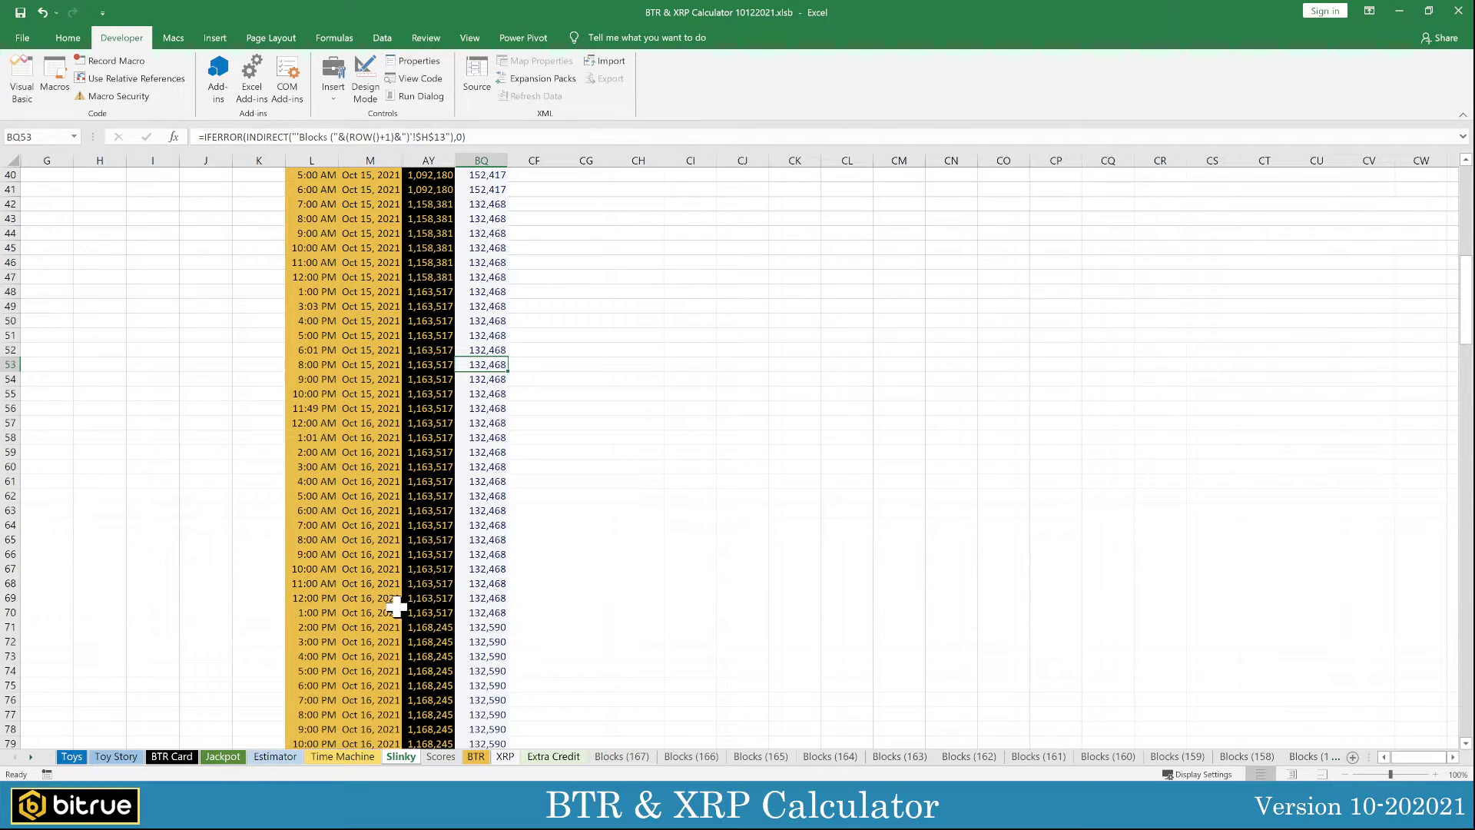
{"action": "left_click_drag", "start_coordinate": [412, 612], "coordinate": [473, 622]}
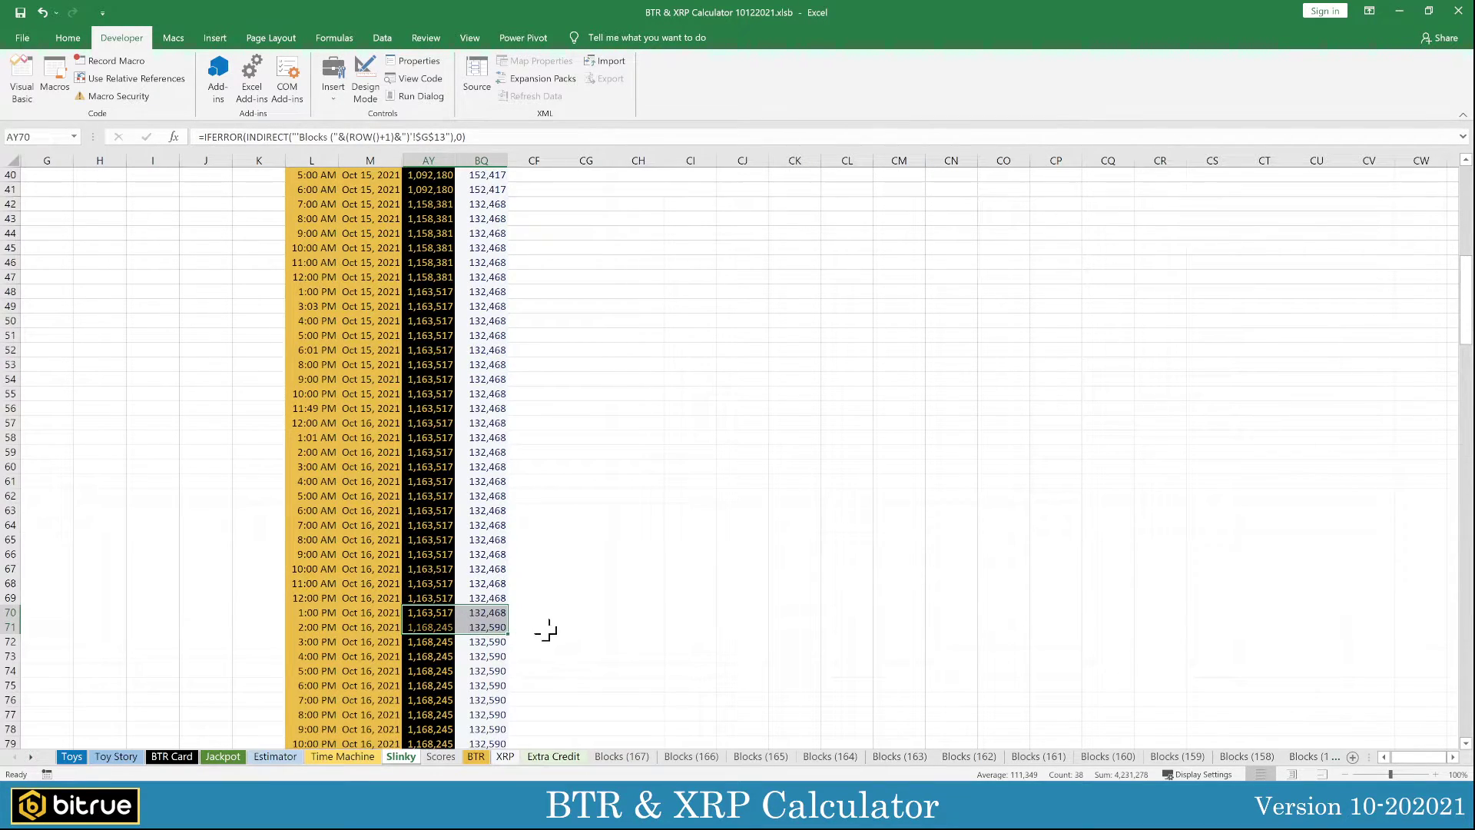
{"action": "scroll", "coordinate": [546, 630], "scroll_direction": "down", "scroll_amount": 1}
{"action": "scroll", "coordinate": [546, 630], "scroll_direction": "down", "scroll_amount": 1}
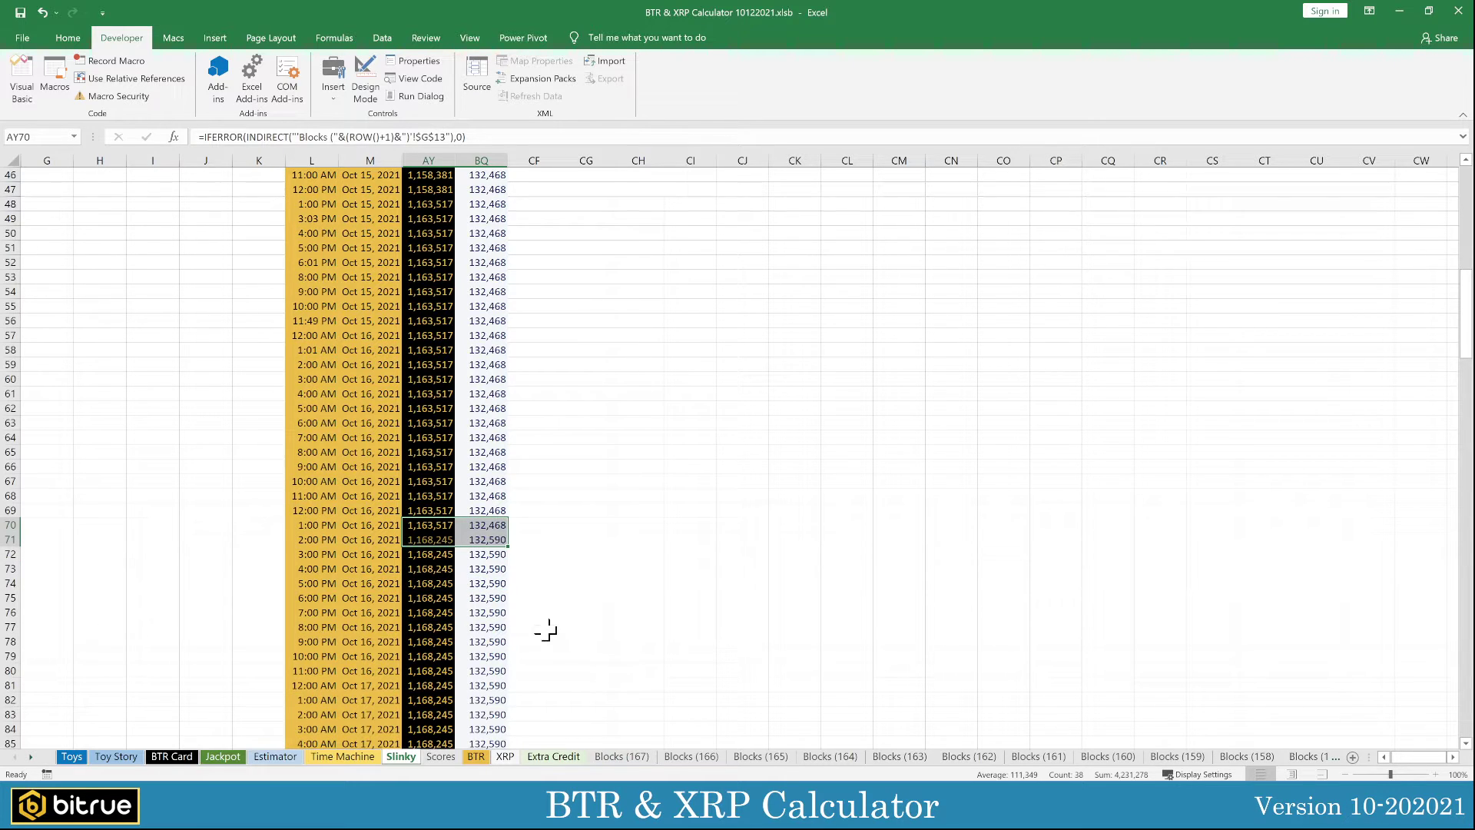
{"action": "scroll", "coordinate": [489, 629], "scroll_direction": "down", "scroll_amount": 3}
{"action": "scroll", "coordinate": [487, 628], "scroll_direction": "down", "scroll_amount": 3}
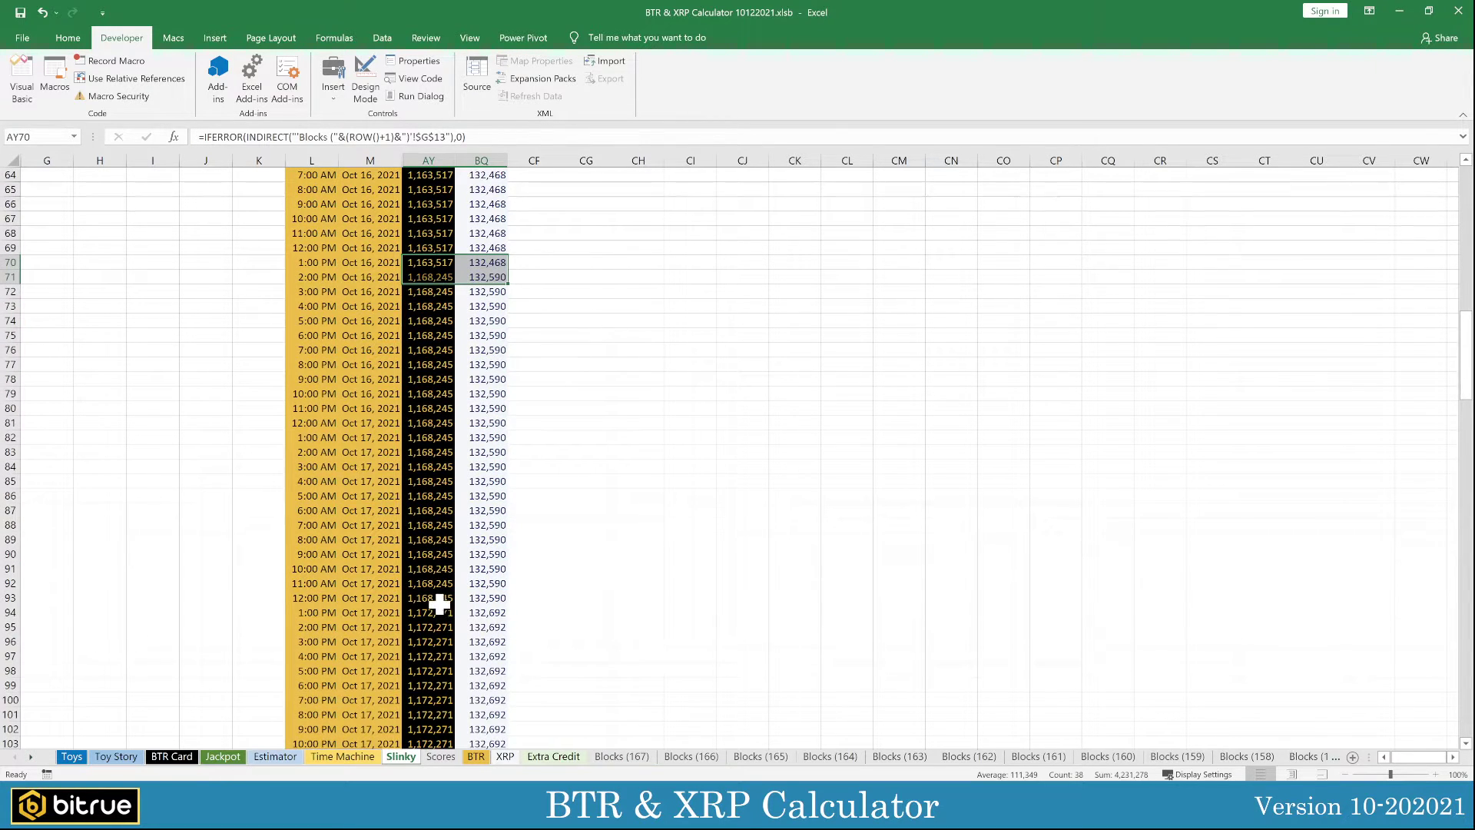
{"action": "left_click_drag", "start_coordinate": [430, 598], "coordinate": [487, 612]}
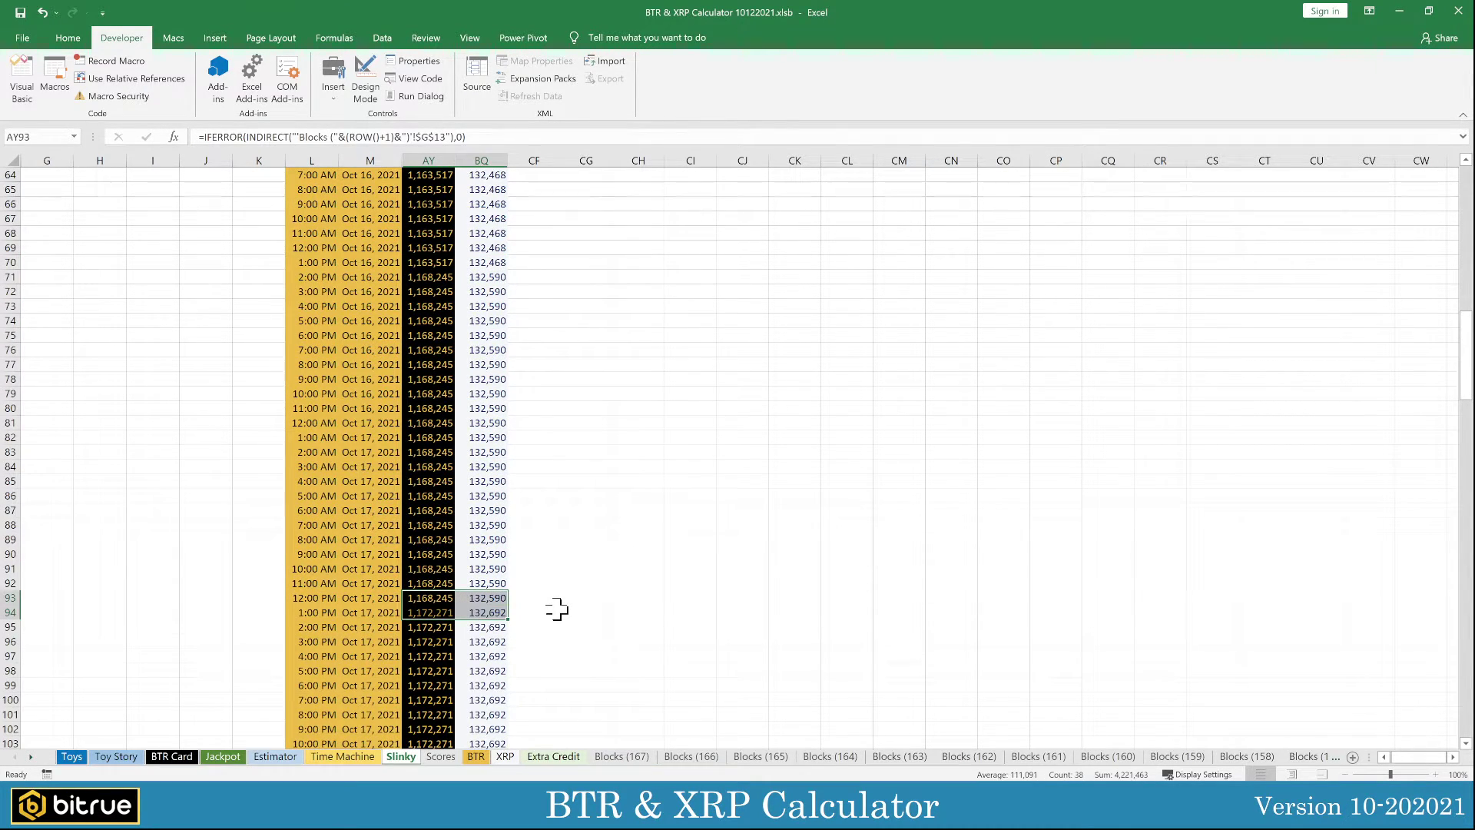
{"action": "scroll", "coordinate": [557, 610], "scroll_direction": "down", "scroll_amount": 3}
{"action": "scroll", "coordinate": [553, 609], "scroll_direction": "down", "scroll_amount": 1}
{"action": "scroll", "coordinate": [552, 608], "scroll_direction": "down", "scroll_amount": 2}
{"action": "scroll", "coordinate": [550, 608], "scroll_direction": "down", "scroll_amount": 3}
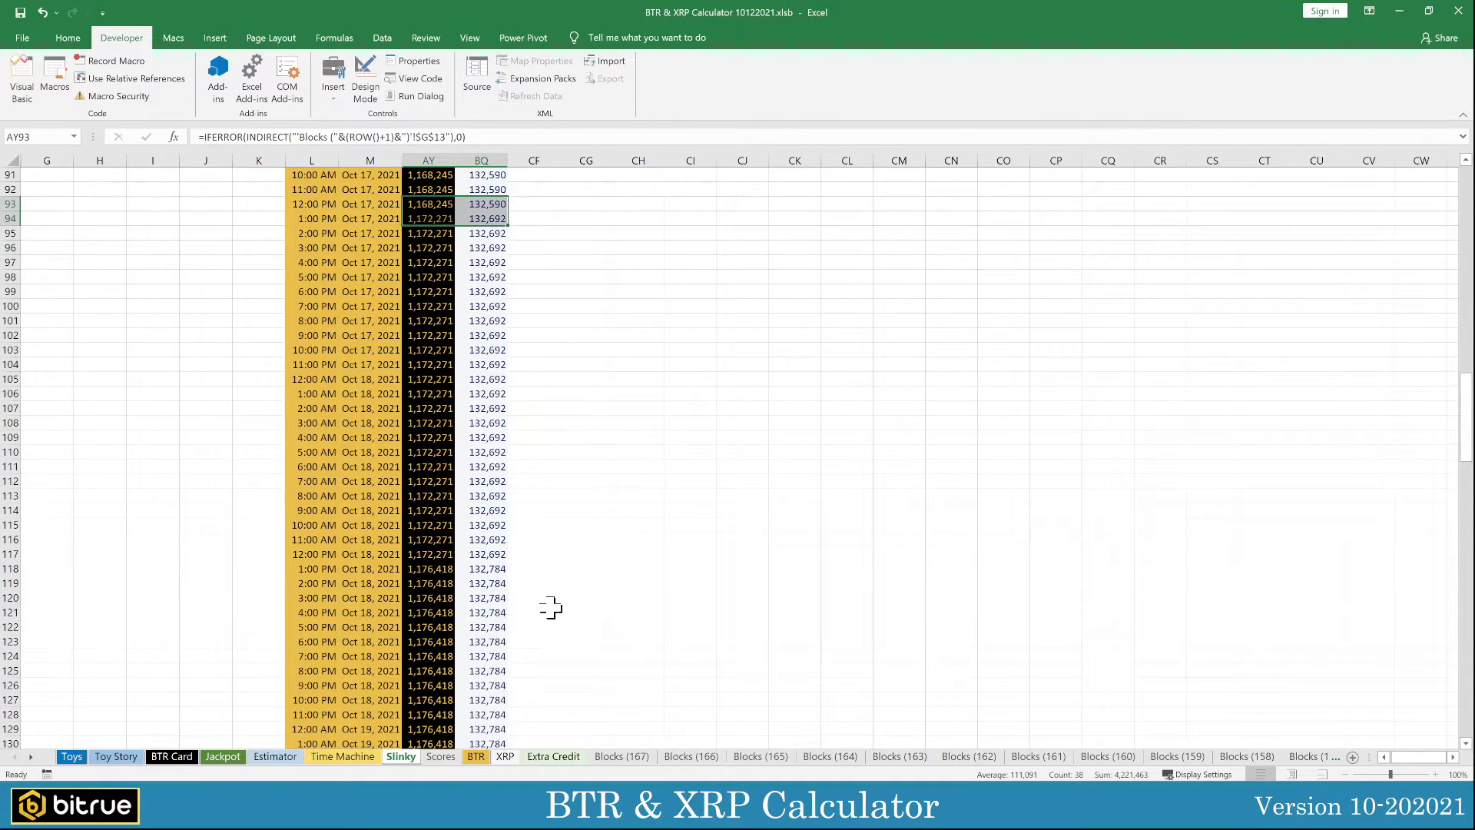
{"action": "left_click_drag", "start_coordinate": [428, 554], "coordinate": [490, 570]}
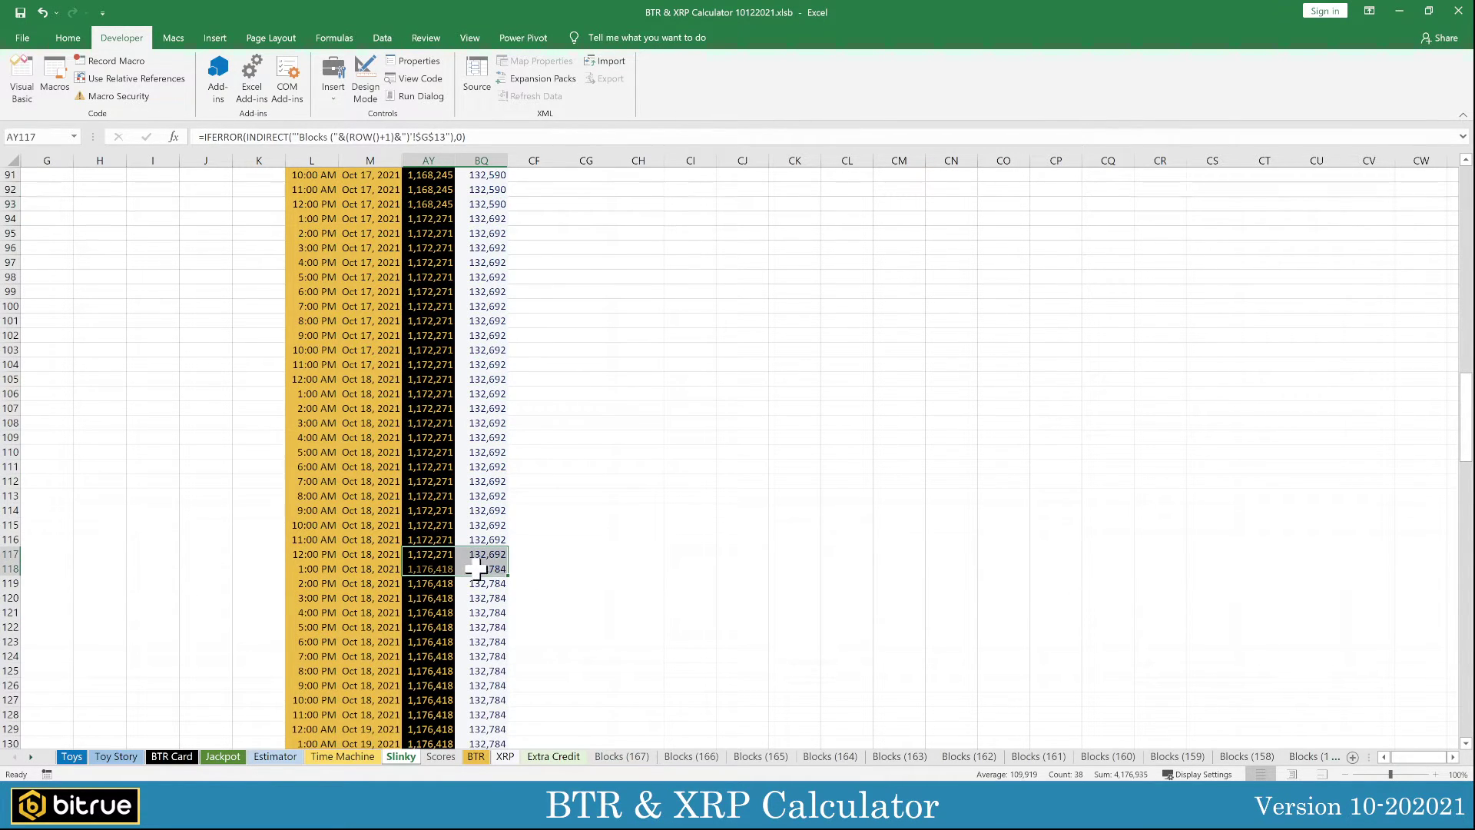
{"action": "scroll", "coordinate": [534, 614], "scroll_direction": "down", "scroll_amount": 3}
{"action": "scroll", "coordinate": [541, 632], "scroll_direction": "down", "scroll_amount": 3}
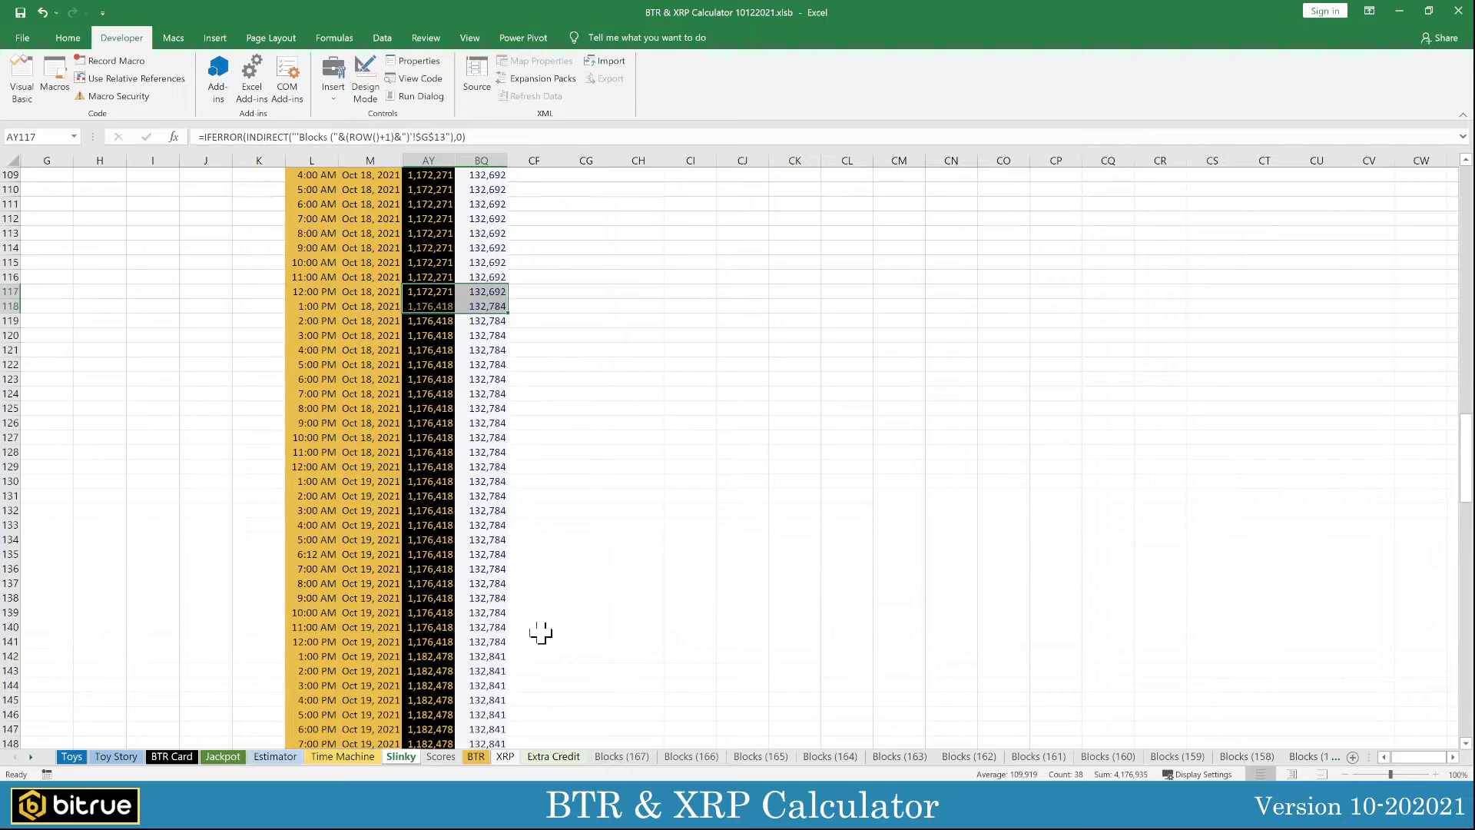
{"action": "scroll", "coordinate": [541, 633], "scroll_direction": "down", "scroll_amount": 1}
{"action": "scroll", "coordinate": [541, 632], "scroll_direction": "down", "scroll_amount": 3}
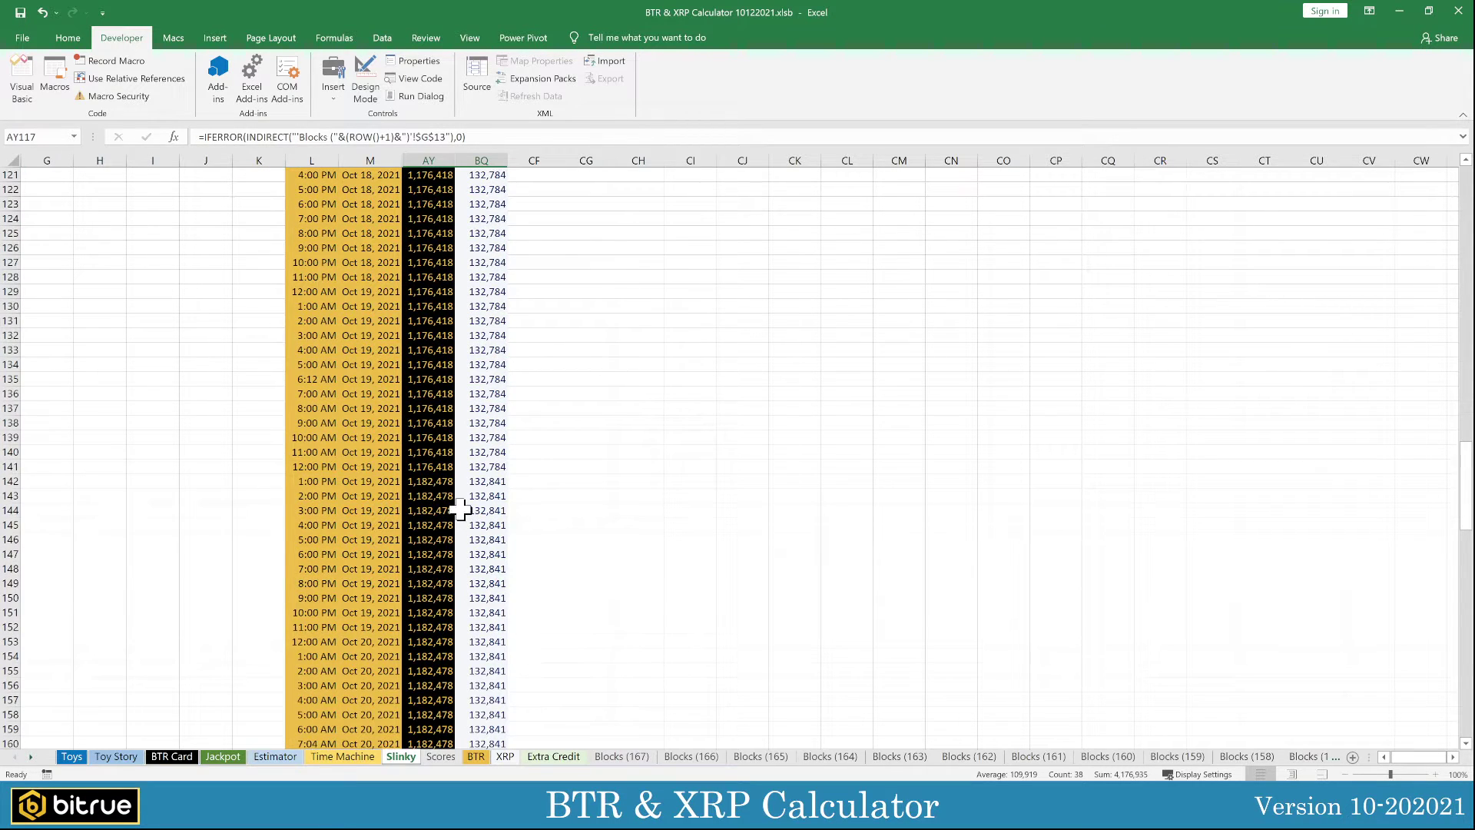
{"action": "left_click_drag", "start_coordinate": [432, 467], "coordinate": [483, 482]}
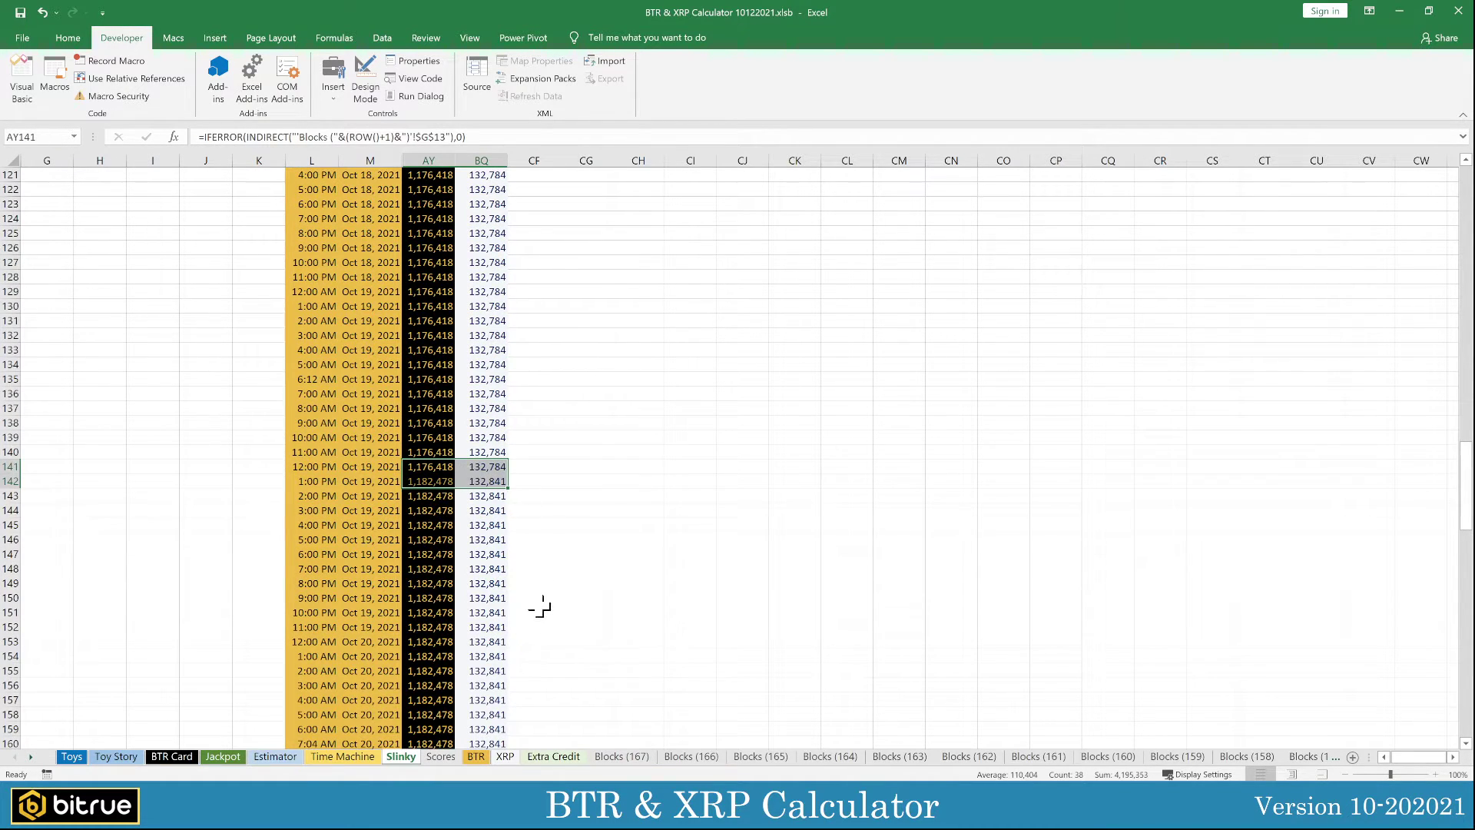
{"action": "scroll", "coordinate": [541, 607], "scroll_direction": "down", "scroll_amount": 1}
{"action": "scroll", "coordinate": [539, 606], "scroll_direction": "down", "scroll_amount": 2}
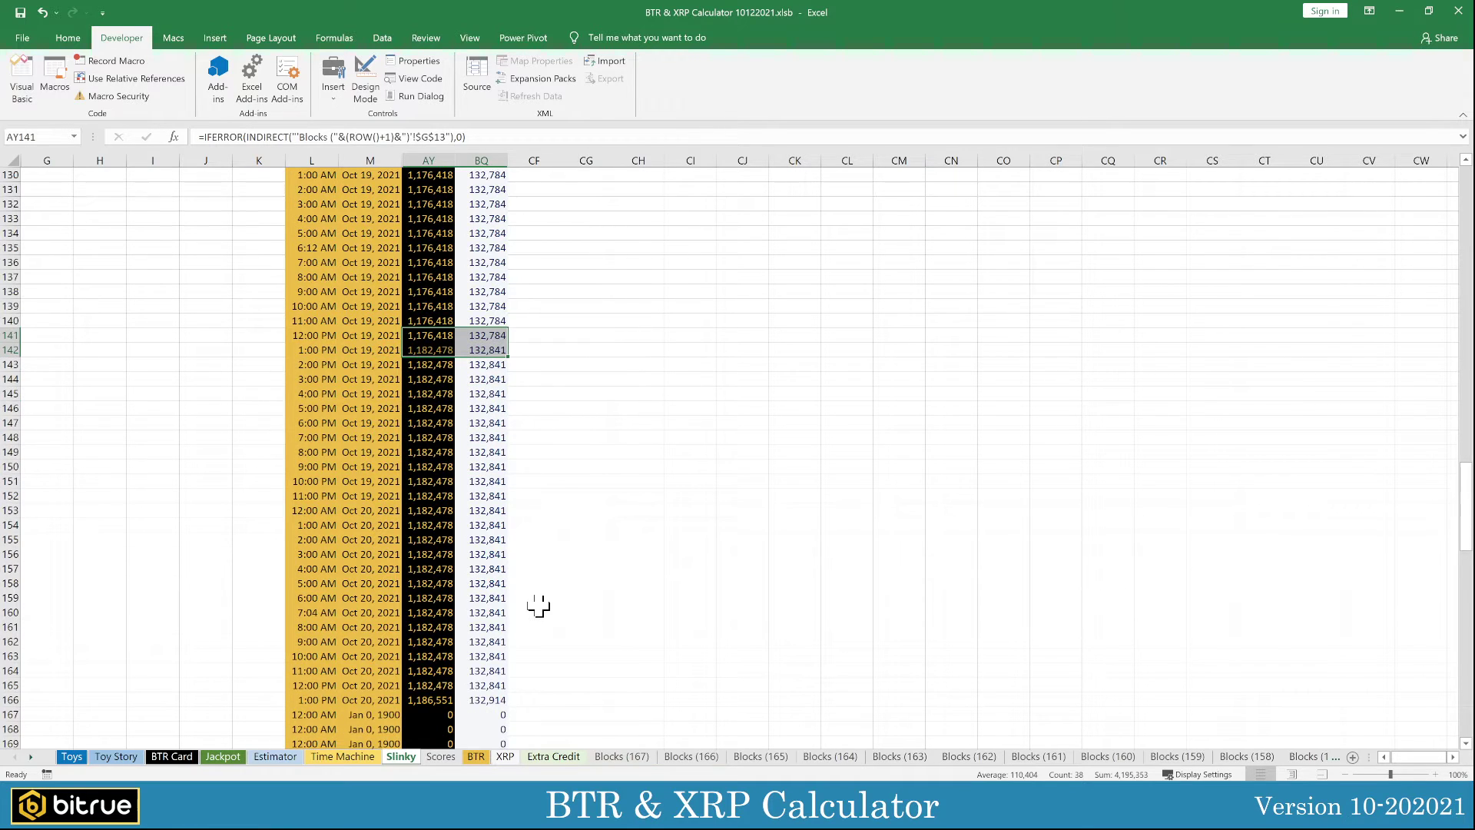
{"action": "scroll", "coordinate": [538, 606], "scroll_direction": "down", "scroll_amount": 1}
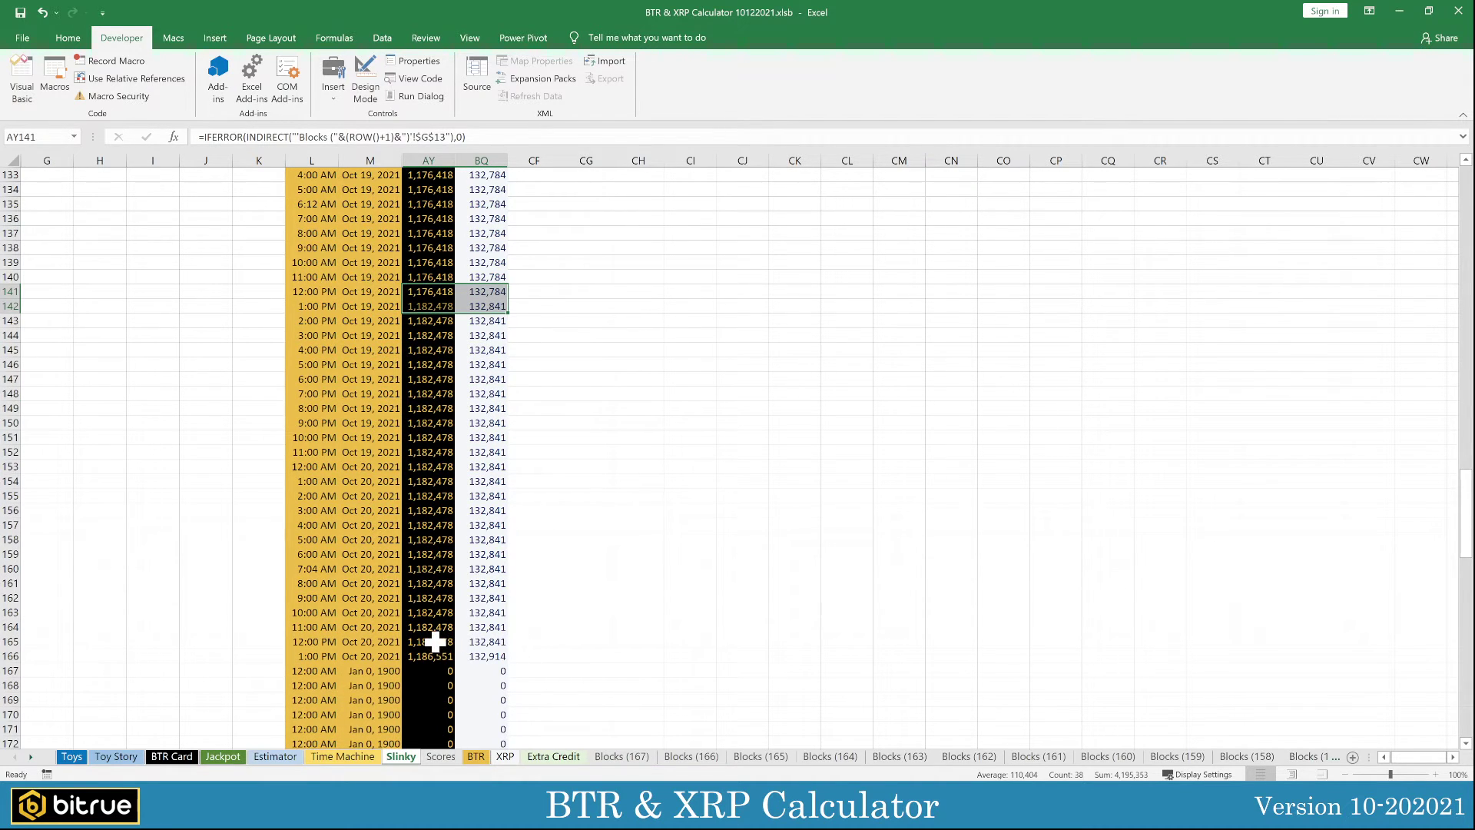
{"action": "left_click_drag", "start_coordinate": [432, 643], "coordinate": [472, 652]}
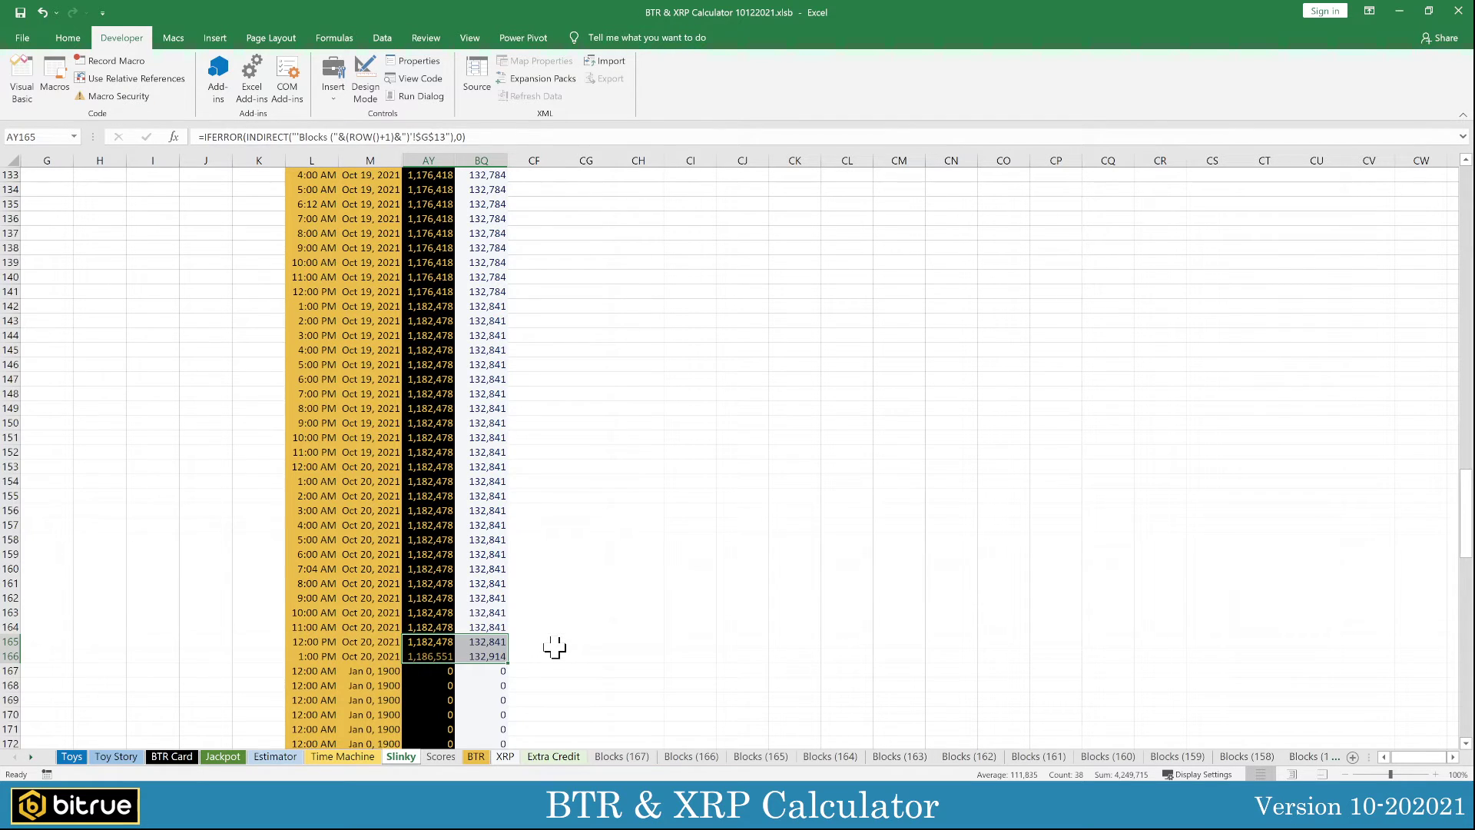
{"action": "left_click", "coordinate": [554, 648]}
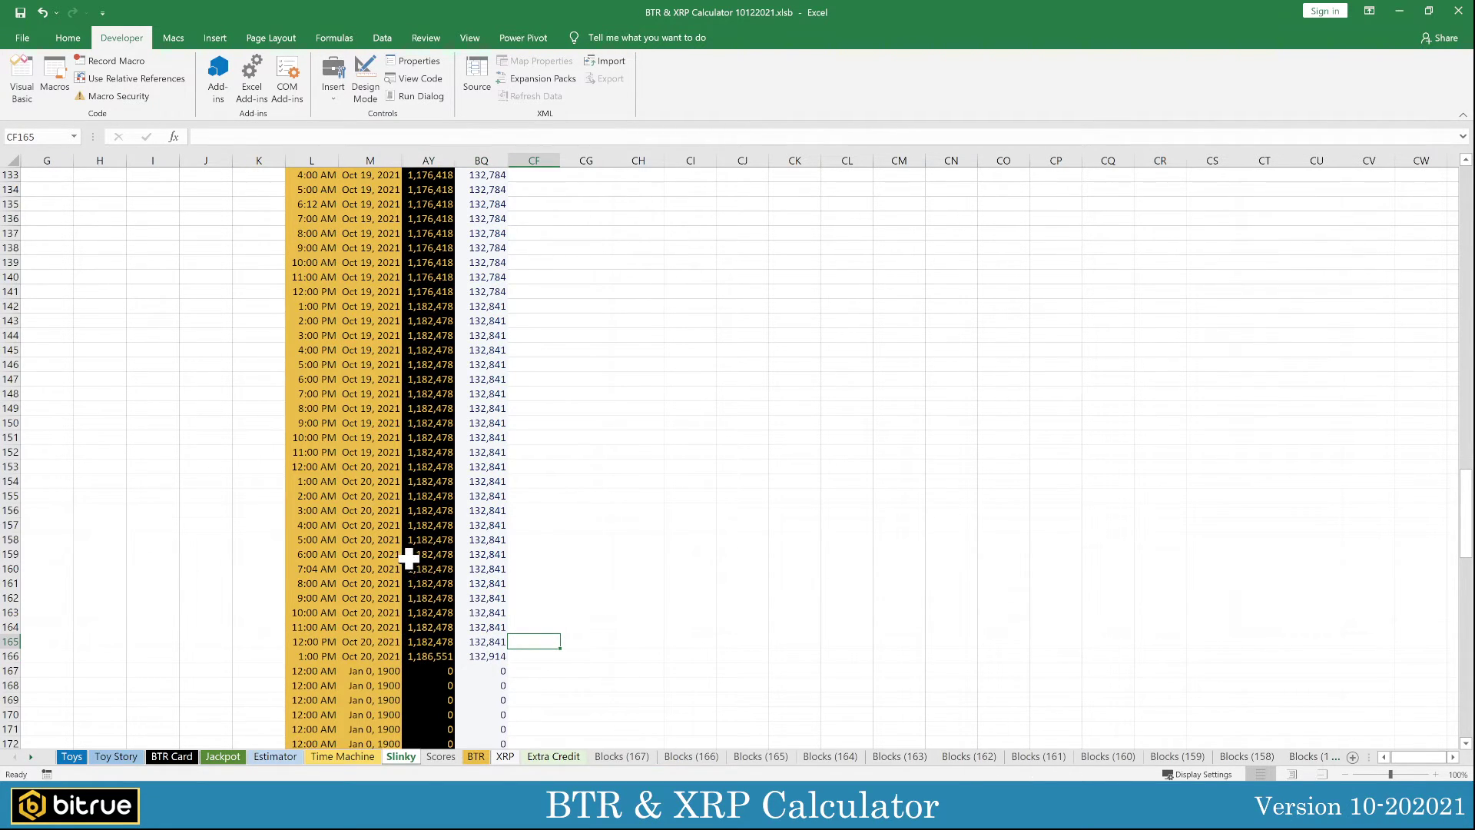
{"action": "left_click", "coordinate": [492, 540]}
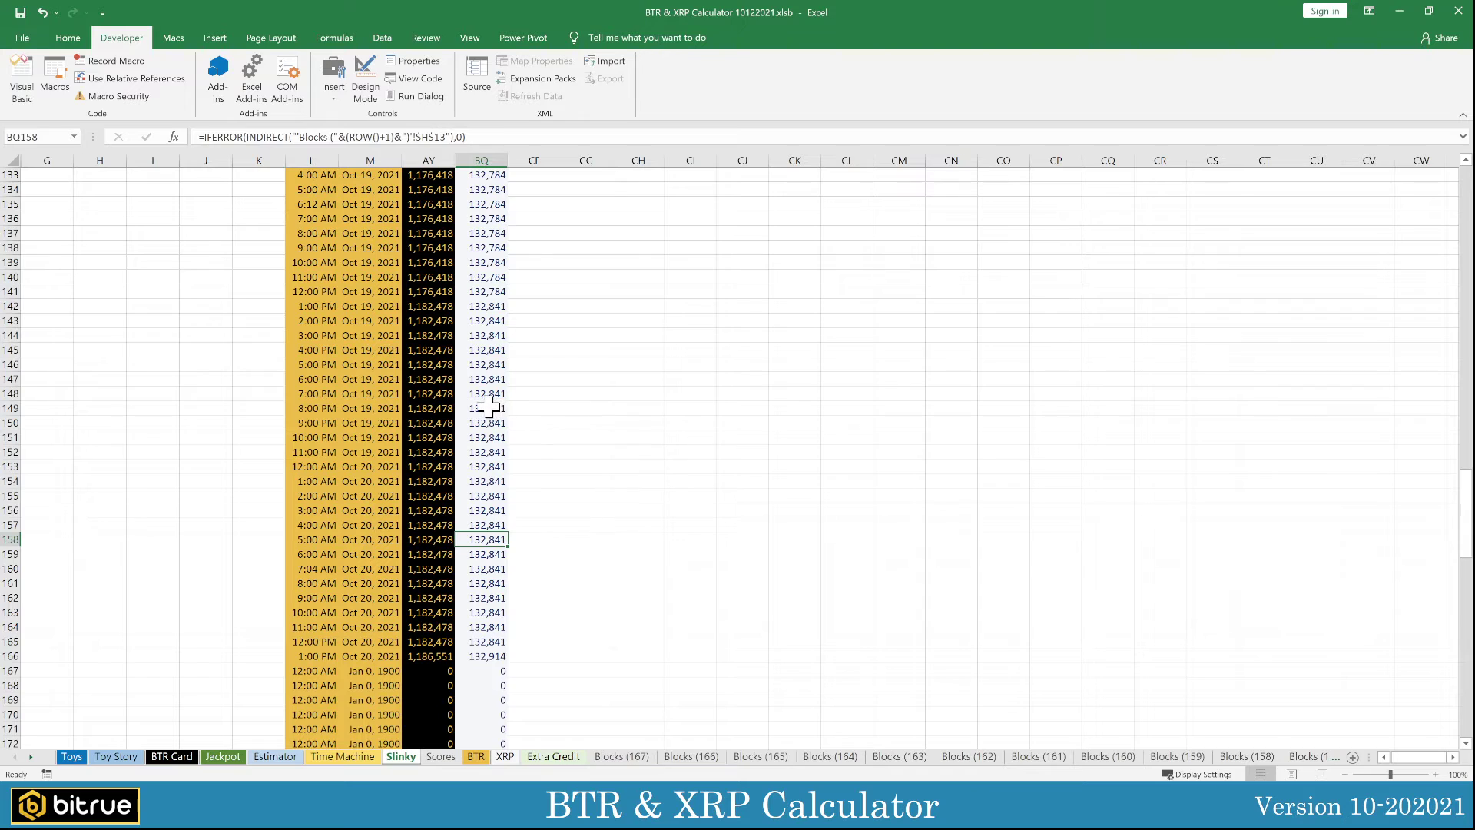
{"action": "left_click_drag", "start_coordinate": [487, 407], "coordinate": [483, 658]}
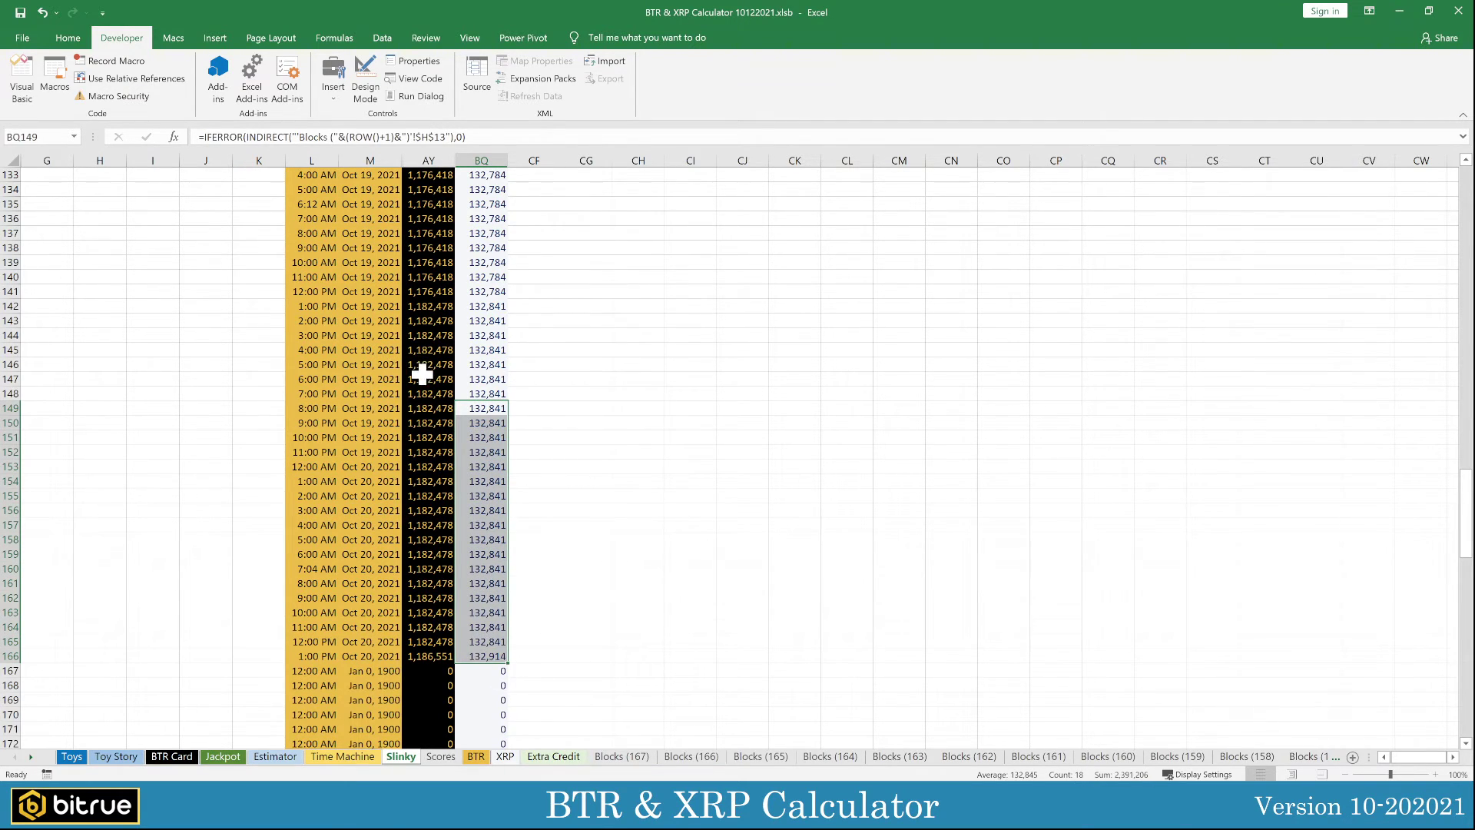
{"action": "left_click_drag", "start_coordinate": [423, 381], "coordinate": [433, 652]}
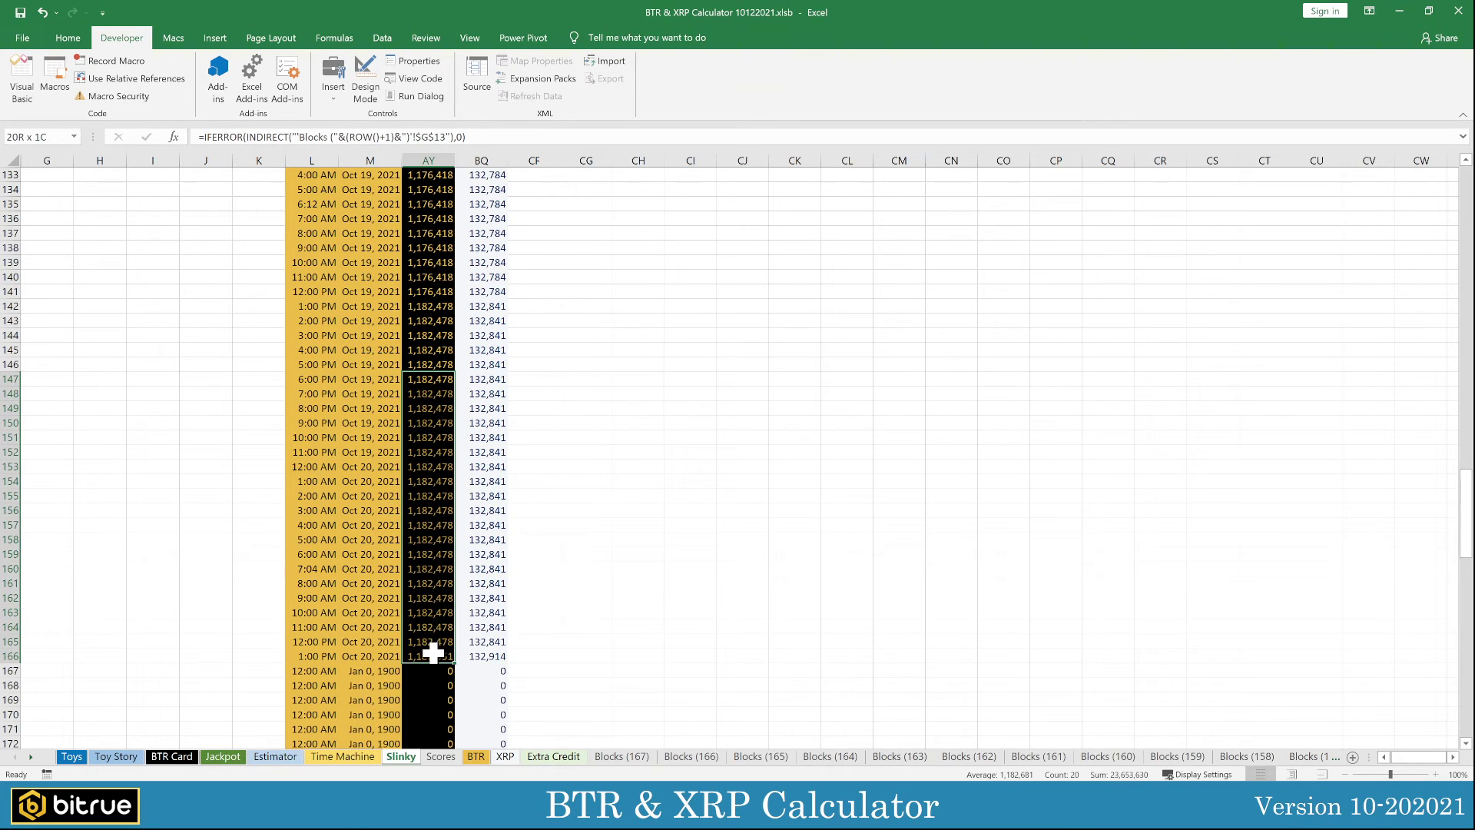
{"action": "left_click", "coordinate": [550, 453]}
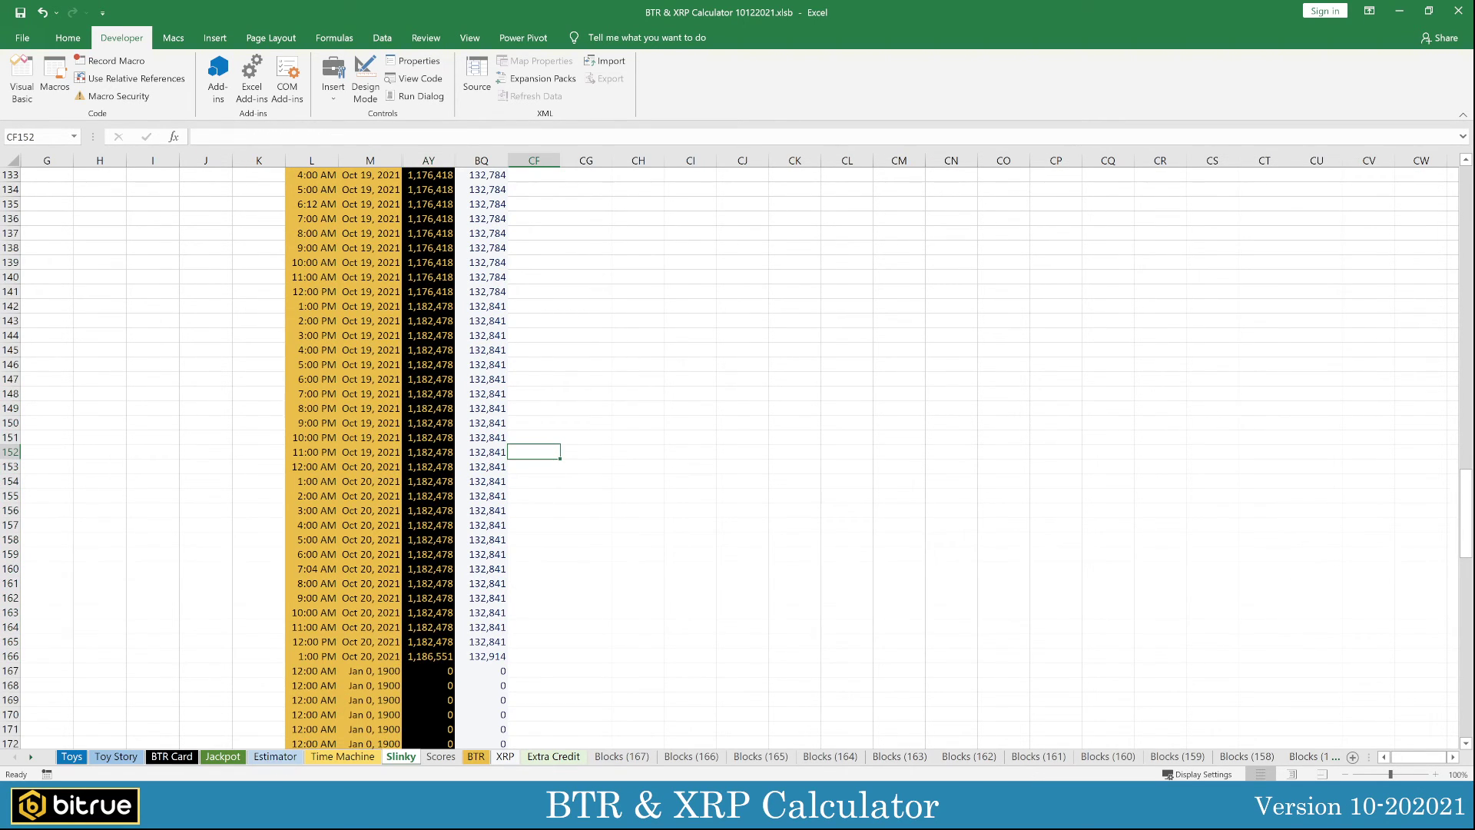